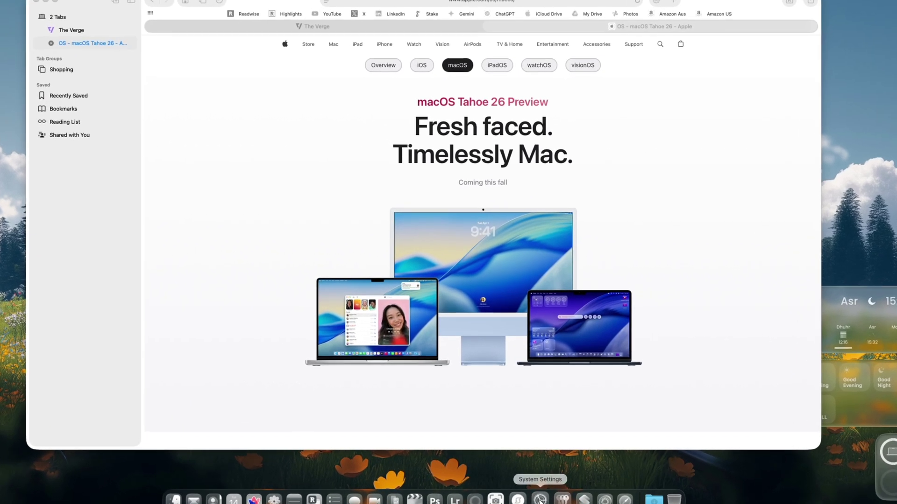
Open Desktop & Dock settings, centre the window, and make the Dock slightly larger
{"action": "left_click", "coordinate": [547, 492]}
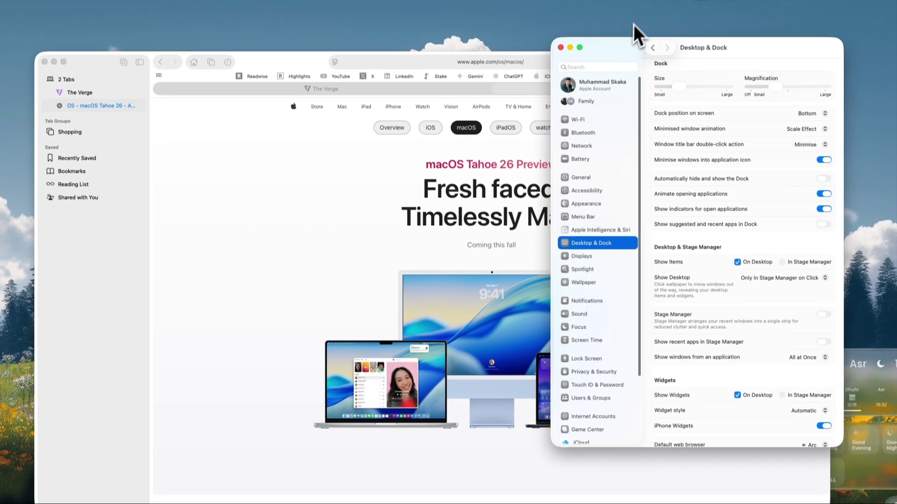
{"action": "left_click_drag", "start_coordinate": [634, 34], "coordinate": [356, 52]}
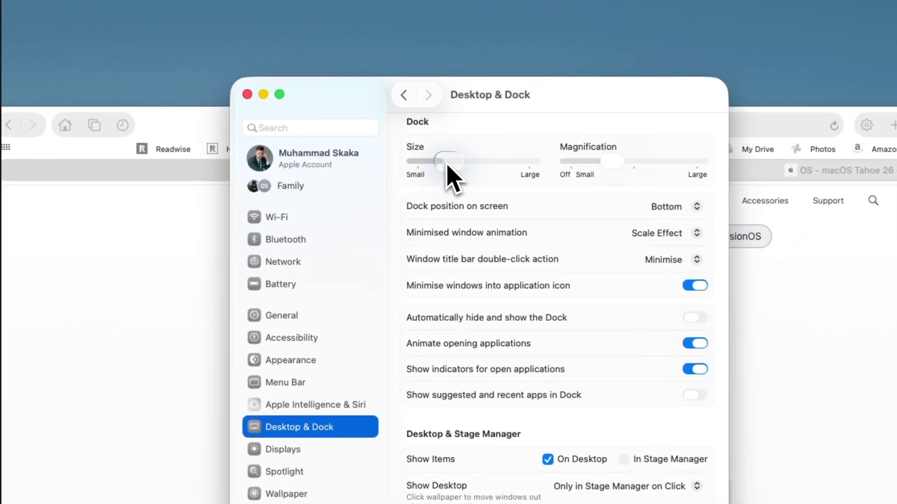
{"action": "left_click_drag", "start_coordinate": [446, 163], "coordinate": [457, 162]}
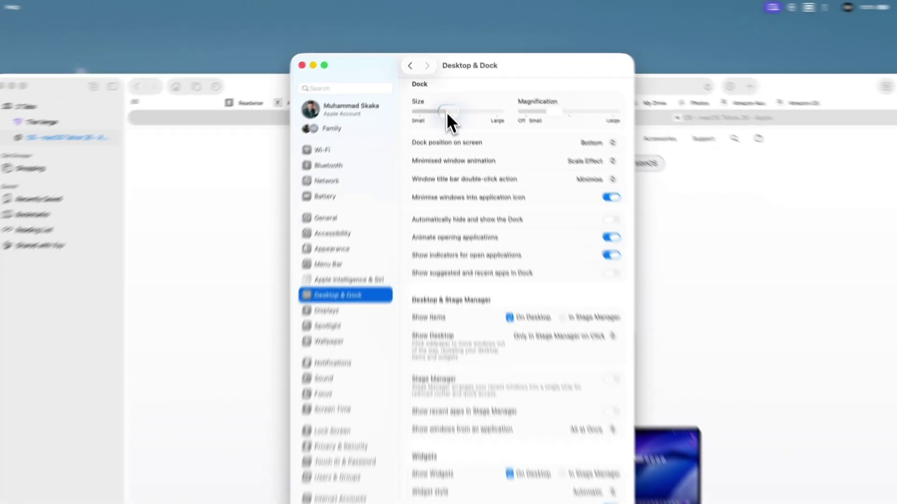
{"action": "left_click_drag", "start_coordinate": [446, 112], "coordinate": [440, 86]}
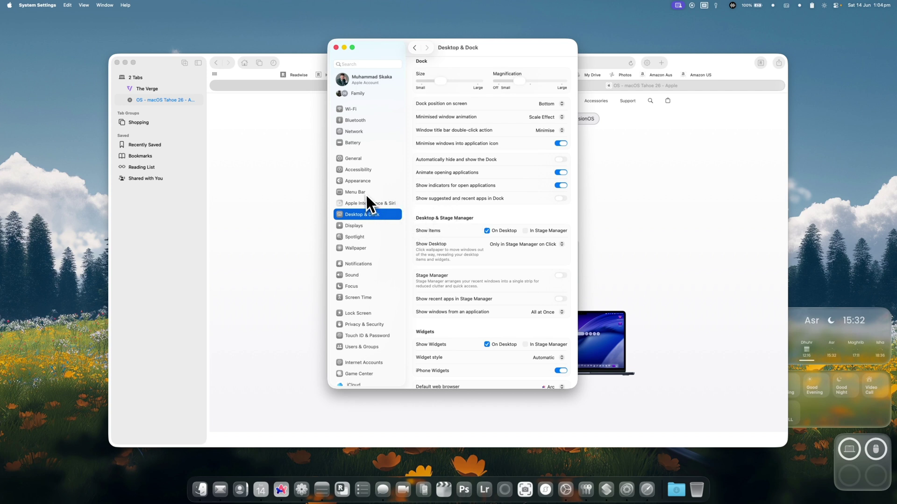
{"action": "left_click", "coordinate": [365, 182]}
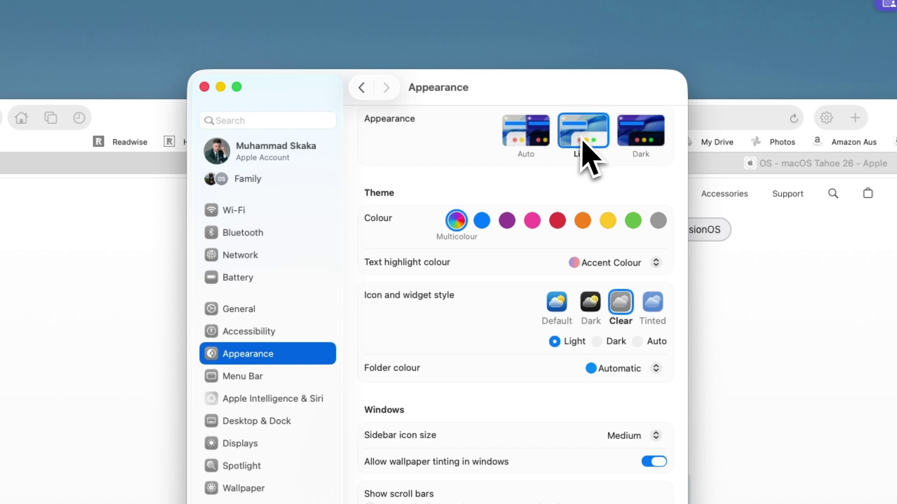
Choose the Dark appearance so the system and Safari display in dark mode
{"action": "left_click", "coordinate": [634, 135]}
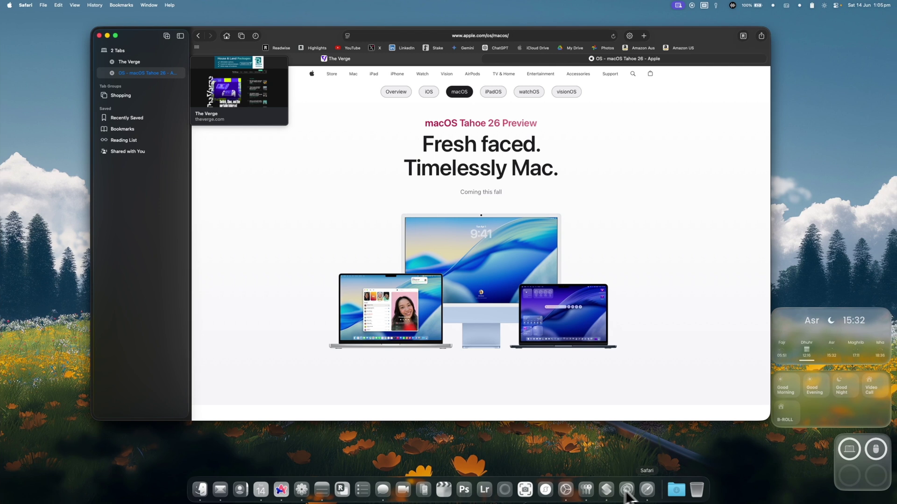
Preview the Default and Dark icon and widget styles in Appearance
{"action": "left_click", "coordinate": [577, 492]}
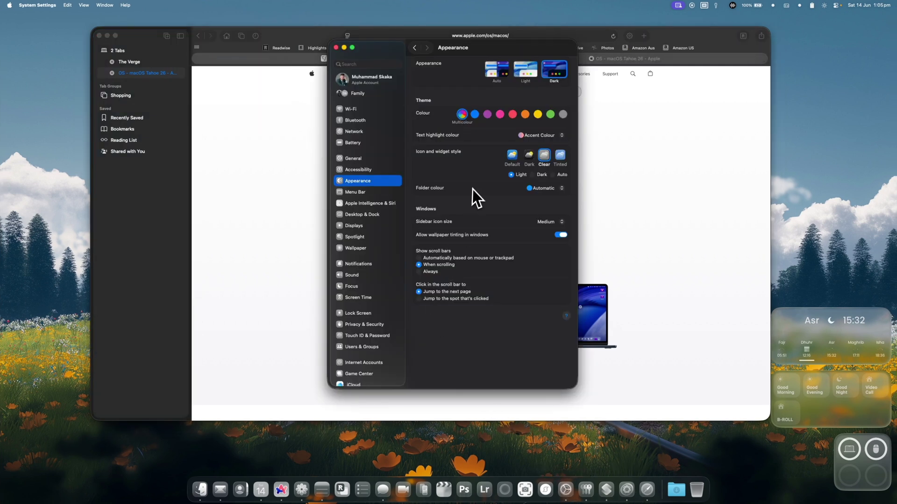
{"action": "left_click", "coordinate": [514, 158]}
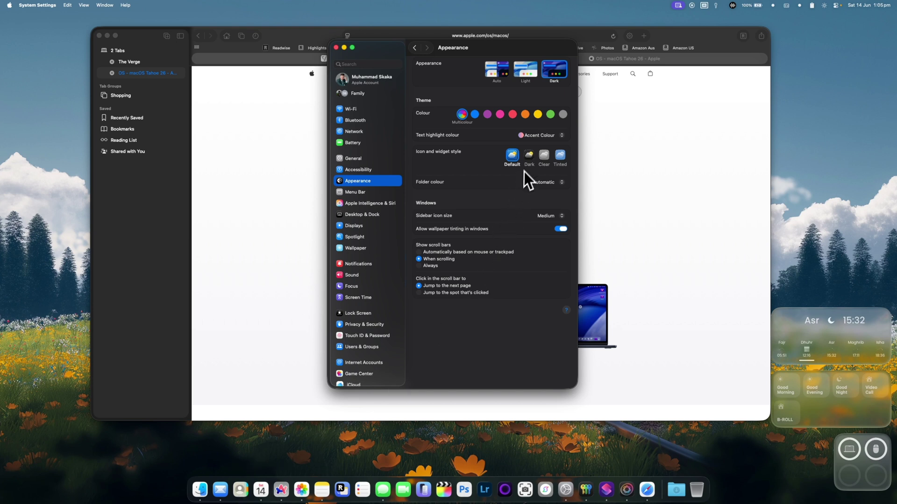
{"action": "left_click", "coordinate": [530, 156]}
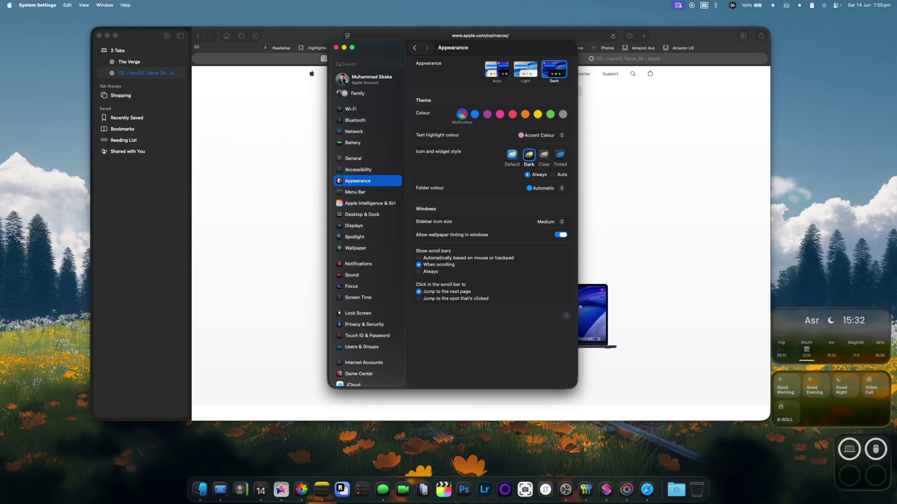
Set icons and widgets to Clear's dark variant and return the system to Light appearance
{"action": "left_click", "coordinate": [545, 160]}
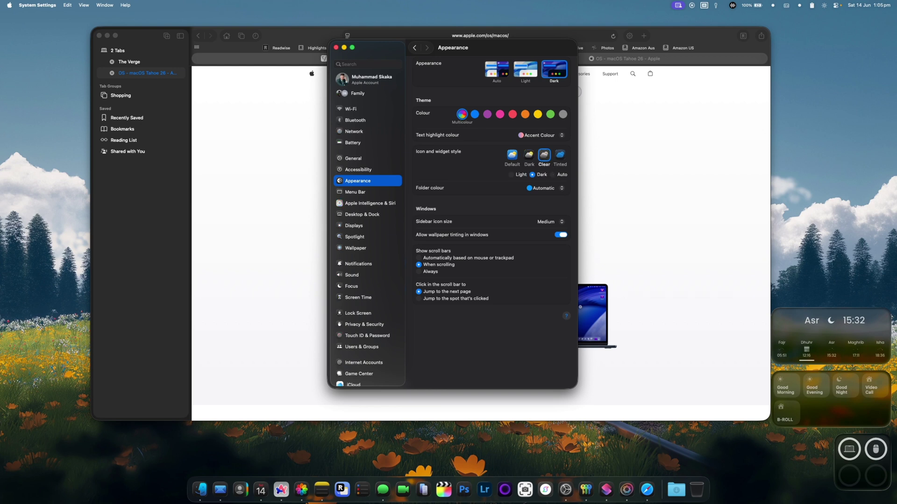
{"action": "left_click", "coordinate": [512, 174]}
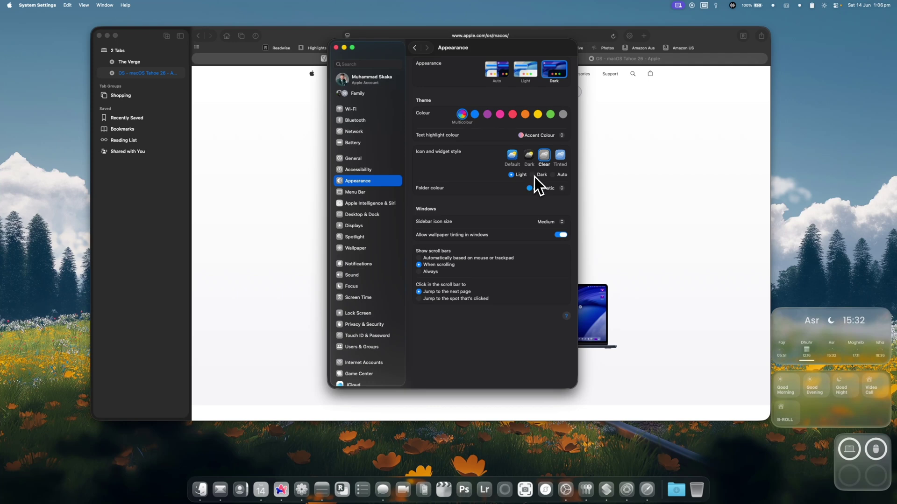
{"action": "left_click", "coordinate": [533, 175]}
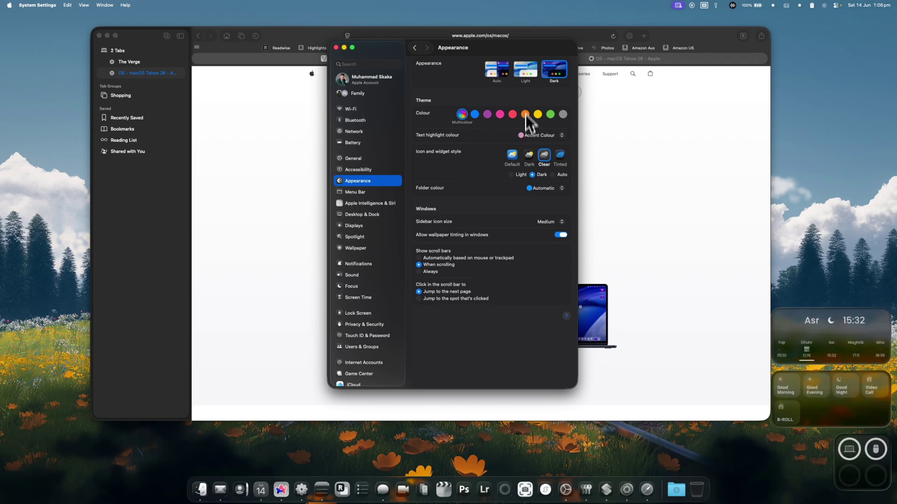
{"action": "left_click", "coordinate": [531, 77]}
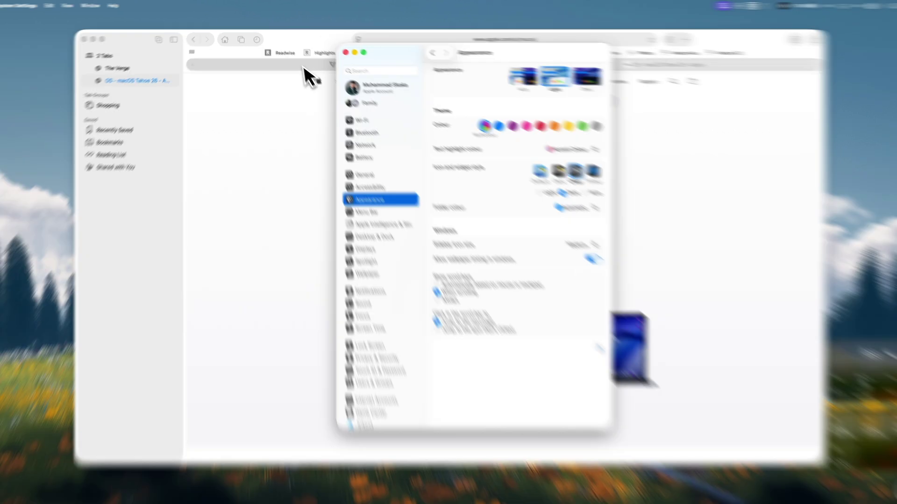
{"action": "left_click", "coordinate": [304, 39]}
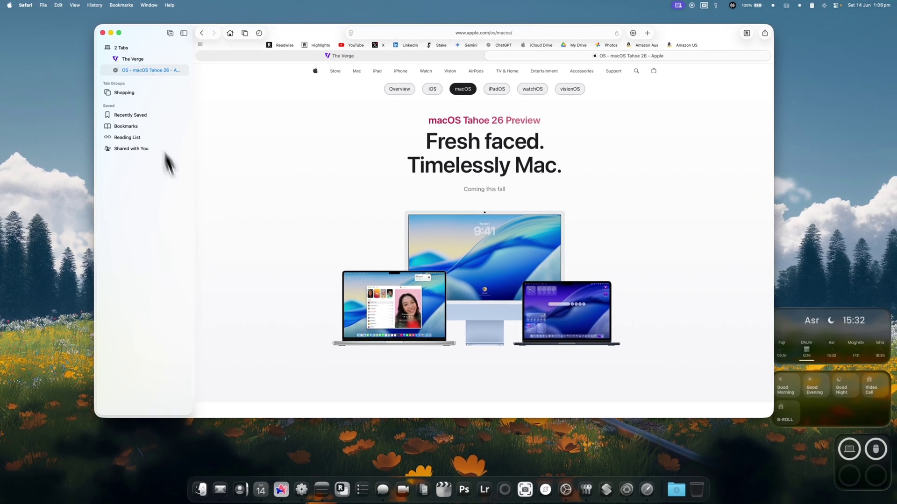
Move the Safari window down and right, then return to System Settings' Appearance pane
{"action": "left_click_drag", "start_coordinate": [337, 37], "coordinate": [351, 48]}
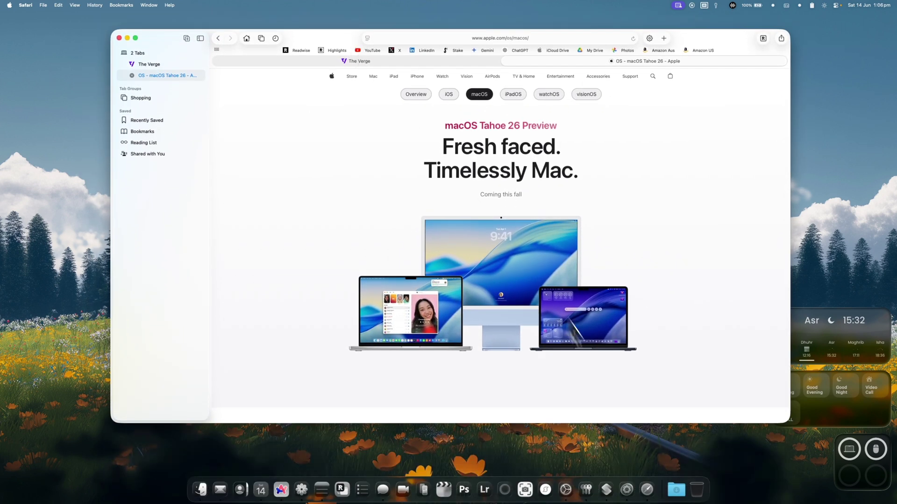
{"action": "left_click", "coordinate": [566, 494]}
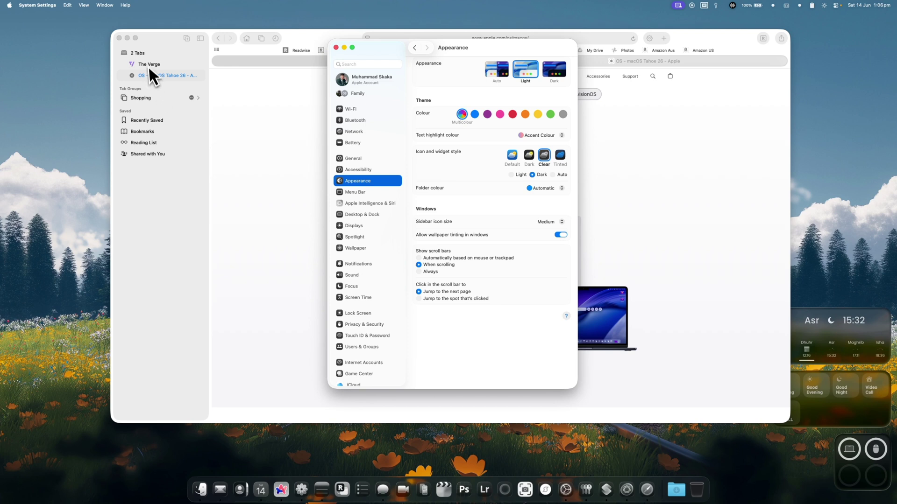
Open a Finder window on Downloads, narrow its sidebar slightly, and reposition it
{"action": "left_click", "coordinate": [201, 490]}
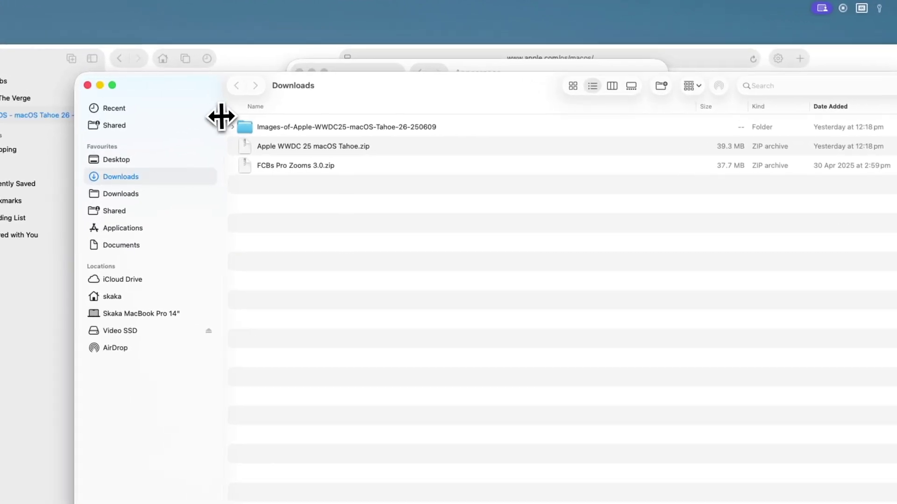
{"action": "left_click_drag", "start_coordinate": [221, 116], "coordinate": [216, 116]}
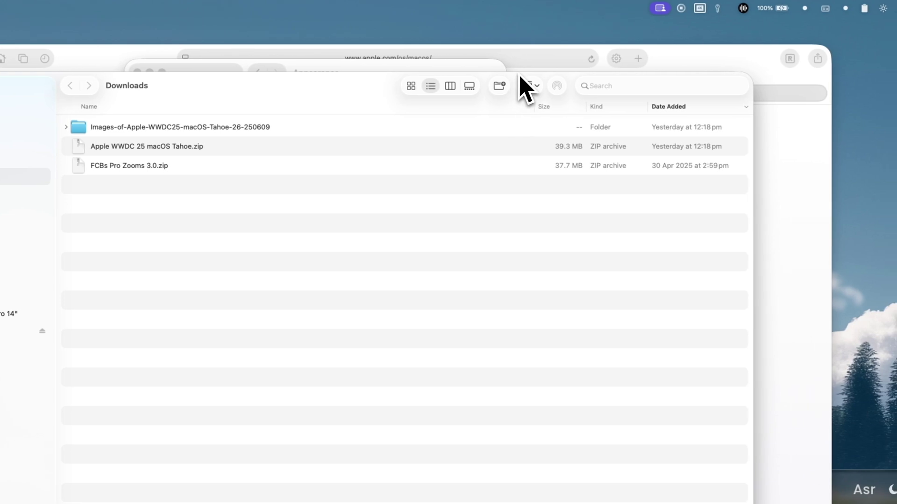
{"action": "left_click_drag", "start_coordinate": [520, 80], "coordinate": [560, 92]}
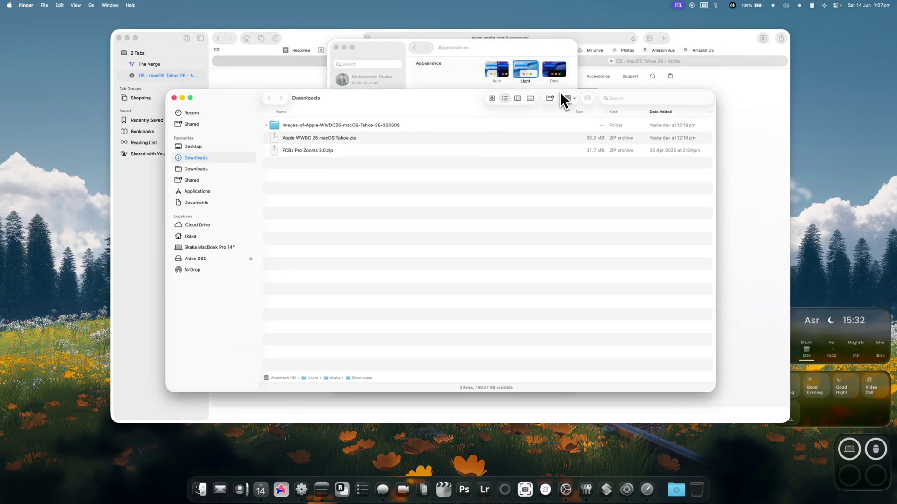
{"action": "left_click", "coordinate": [471, 69]}
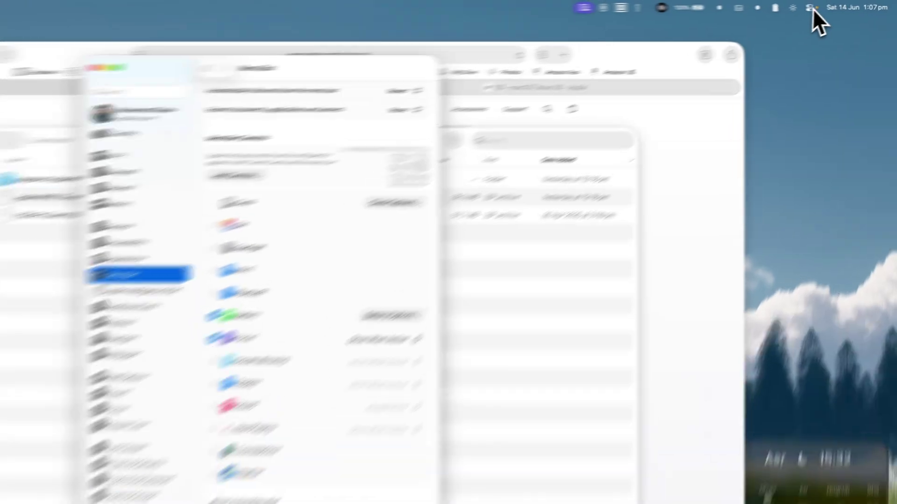
Open Control Centre from the menu bar next to the Menu Bar settings pane
{"action": "left_click", "coordinate": [835, 6]}
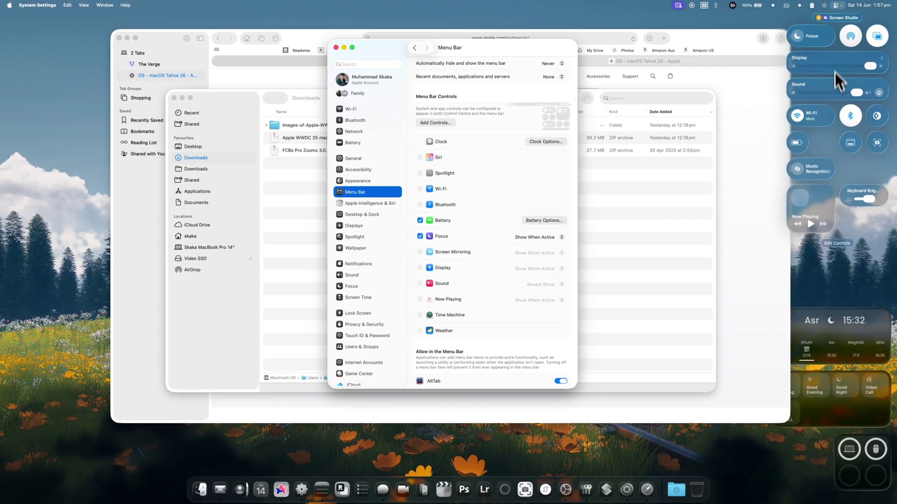
Open the Control Centre Edit Controls gallery
{"action": "left_click", "coordinate": [836, 246]}
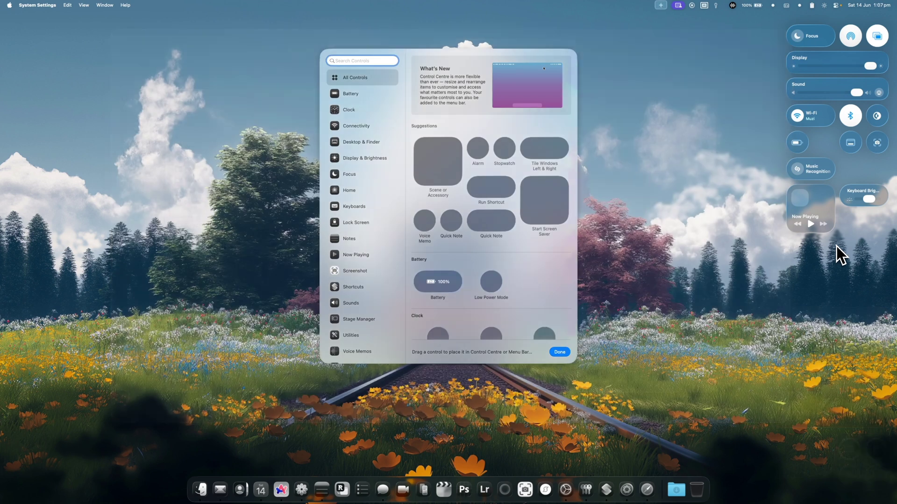
{"action": "key", "text": "Escape"}
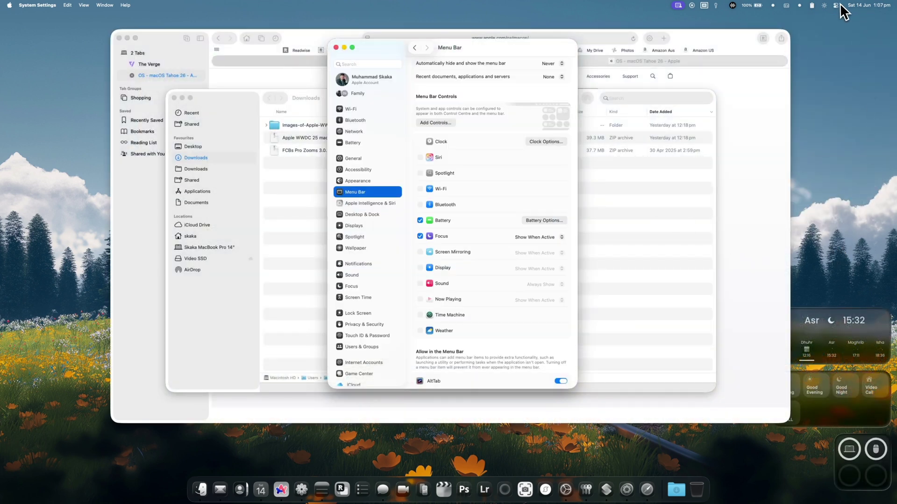
{"action": "left_click", "coordinate": [838, 5]}
{"action": "left_click", "coordinate": [836, 245]}
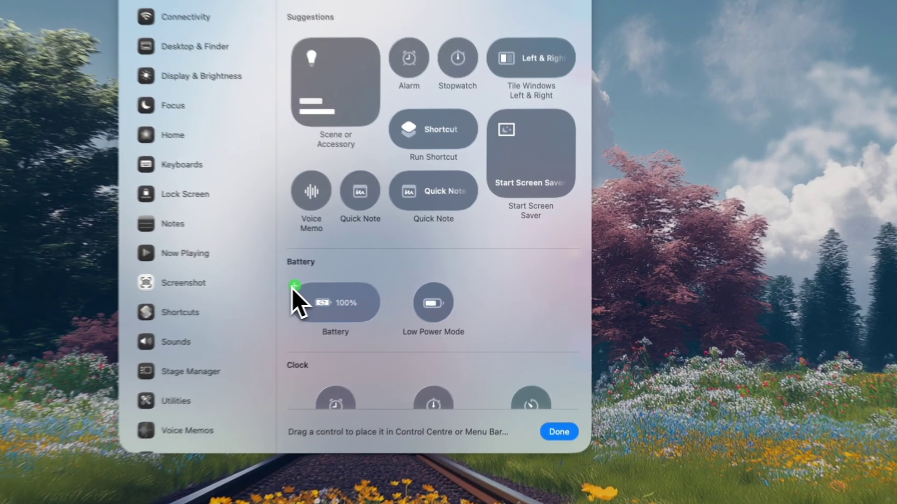
Add Battery to Control Centre, remove it from the menu bar, and add Alarm to the menu bar
{"action": "right_click", "coordinate": [416, 275]}
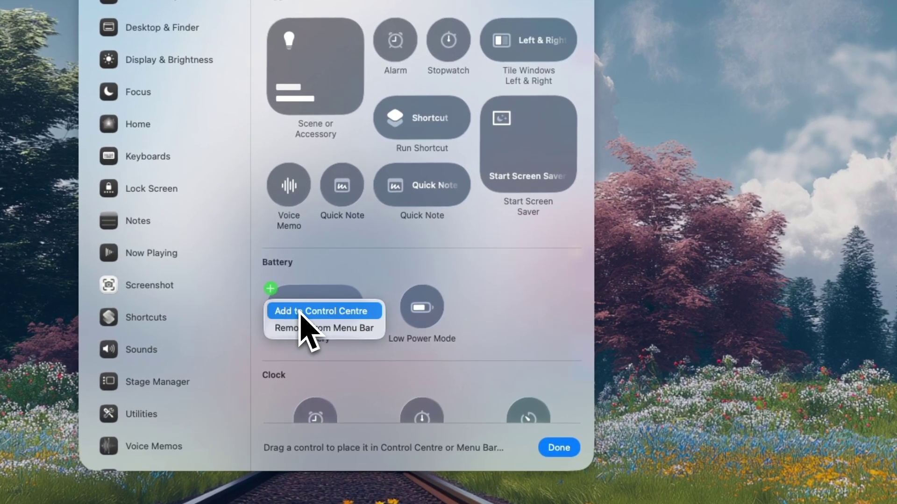
{"action": "left_click", "coordinate": [342, 316]}
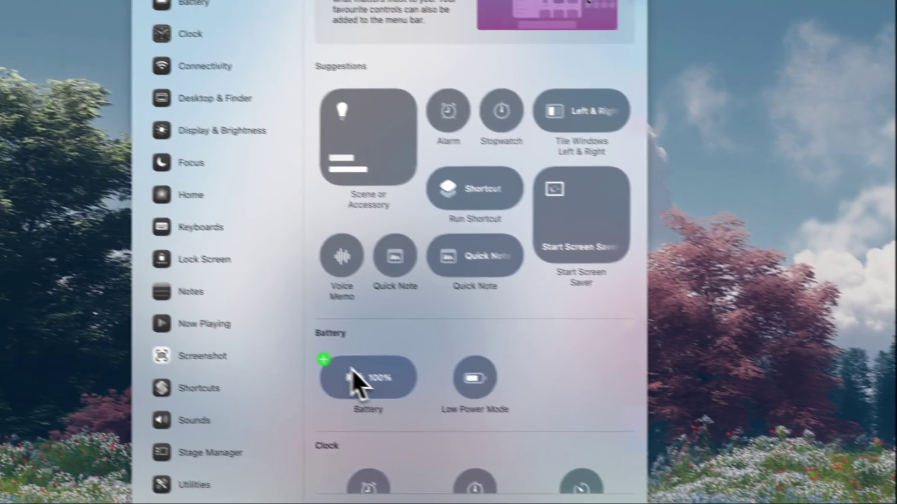
{"action": "right_click", "coordinate": [323, 372]}
{"action": "left_click", "coordinate": [352, 398]}
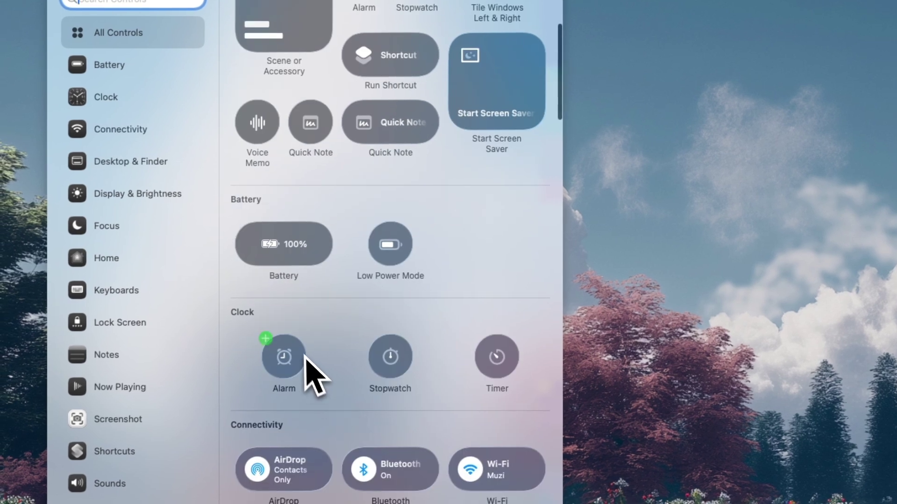
{"action": "left_click", "coordinate": [266, 339]}
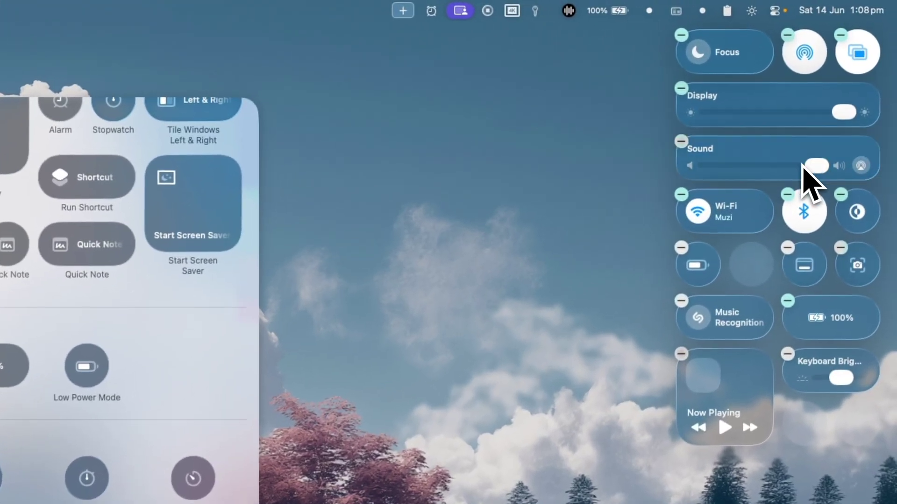
Finish editing controls, view the sound output devices, and reopen Control Centre
{"action": "left_click", "coordinate": [624, 261]}
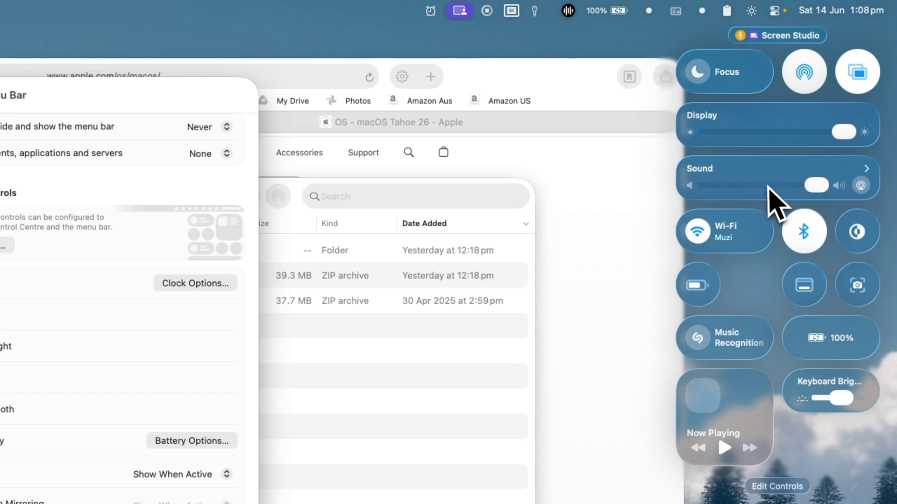
{"action": "left_click", "coordinate": [867, 170]}
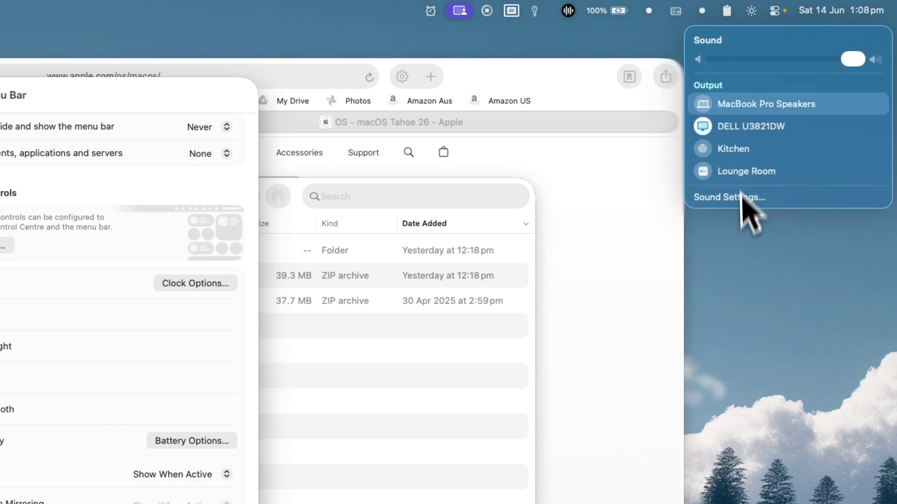
{"action": "left_click", "coordinate": [751, 330]}
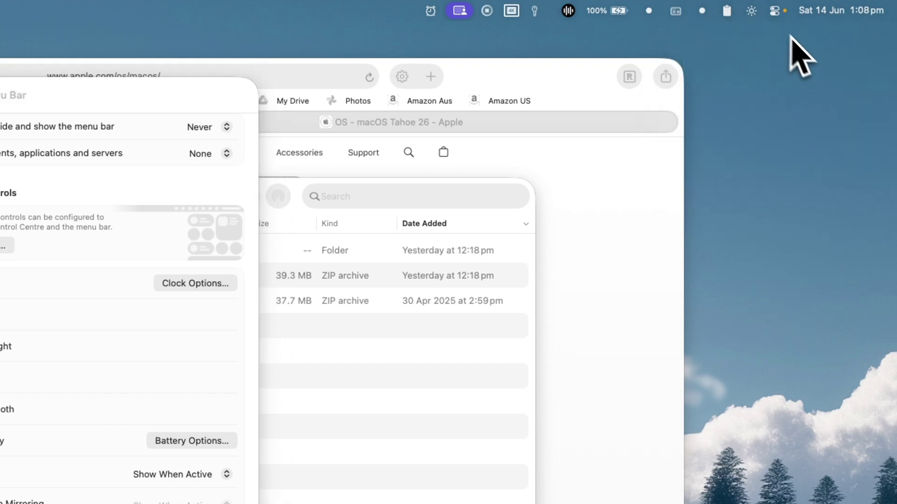
{"action": "left_click", "coordinate": [774, 10]}
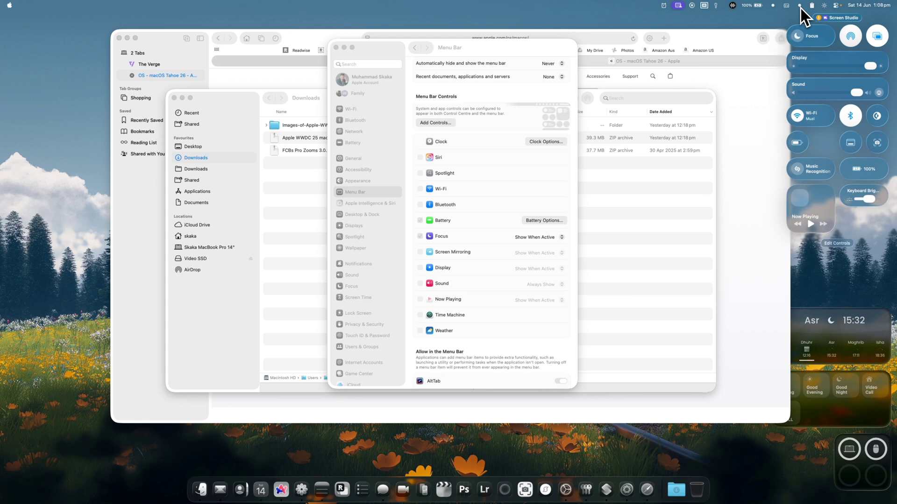
Set 'Automatically hide and show the menu bar' to Always, then bring Safari forward
{"action": "left_click", "coordinate": [802, 7]}
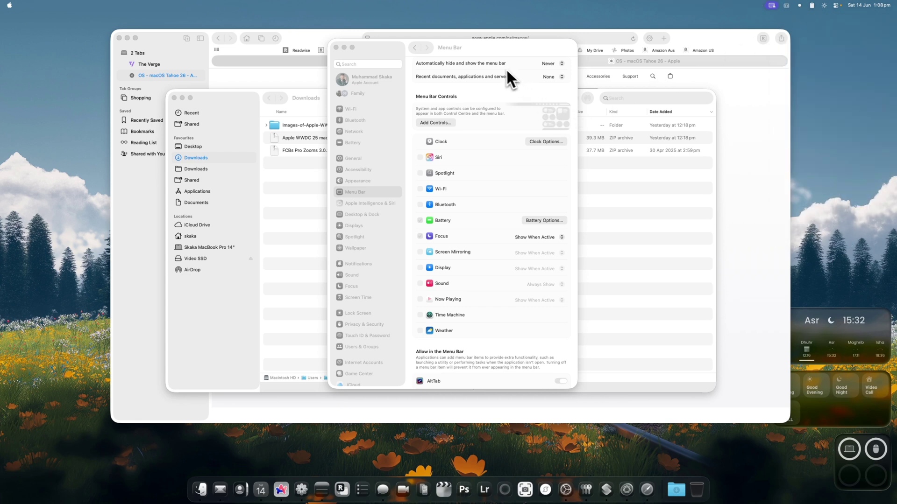
{"action": "left_click", "coordinate": [499, 82]}
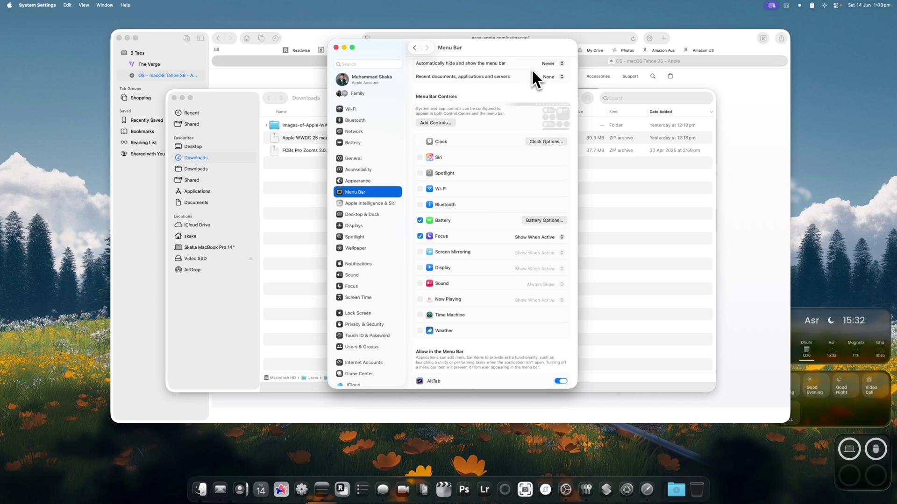
{"action": "left_click", "coordinate": [554, 64]}
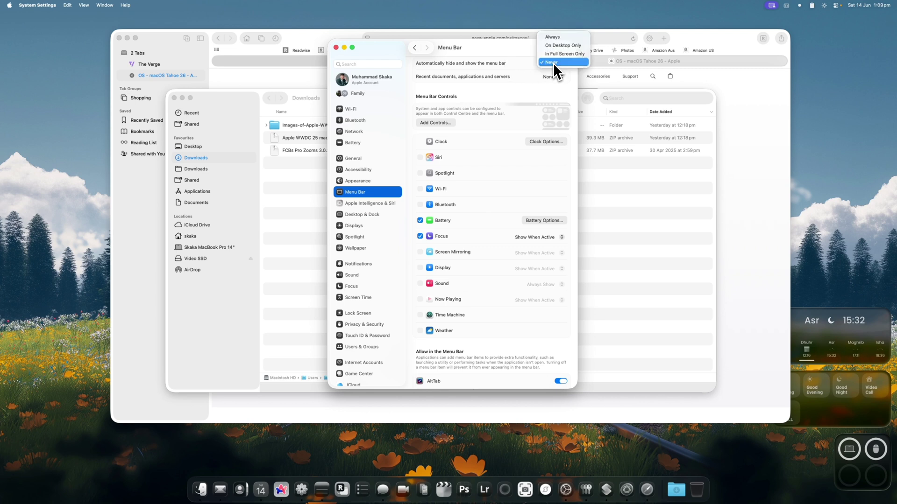
{"action": "left_click", "coordinate": [562, 40]}
{"action": "mouse_move", "coordinate": [567, 2]}
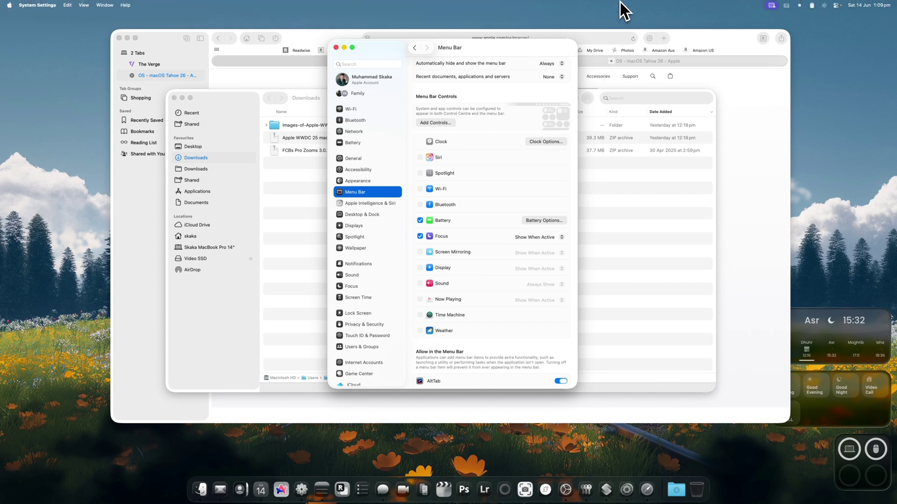
{"action": "left_click", "coordinate": [653, 34]}
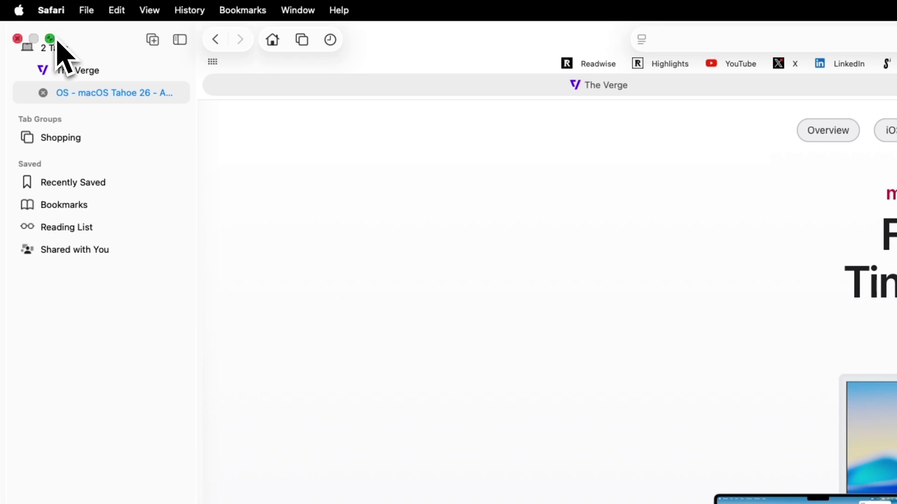
{"action": "left_click", "coordinate": [50, 38]}
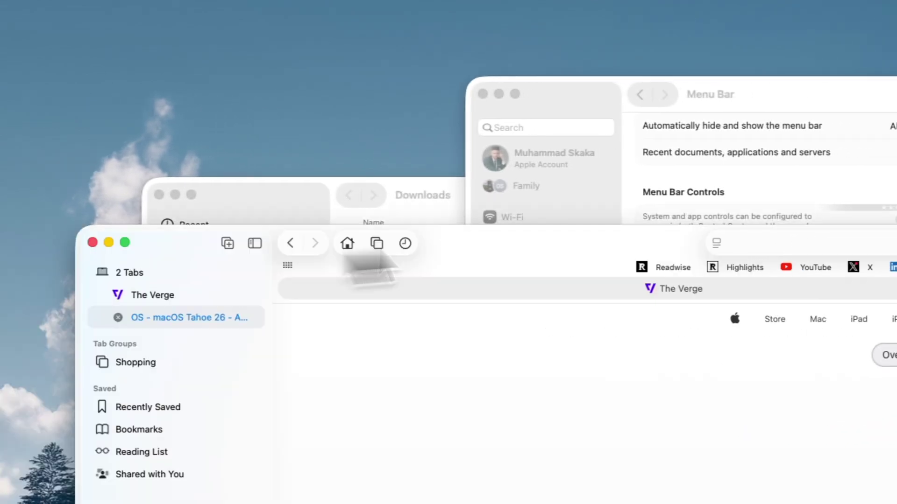
Zoom and unzoom the Safari window, then shrink it and place it lower-left
{"action": "double_click", "coordinate": [369, 269]}
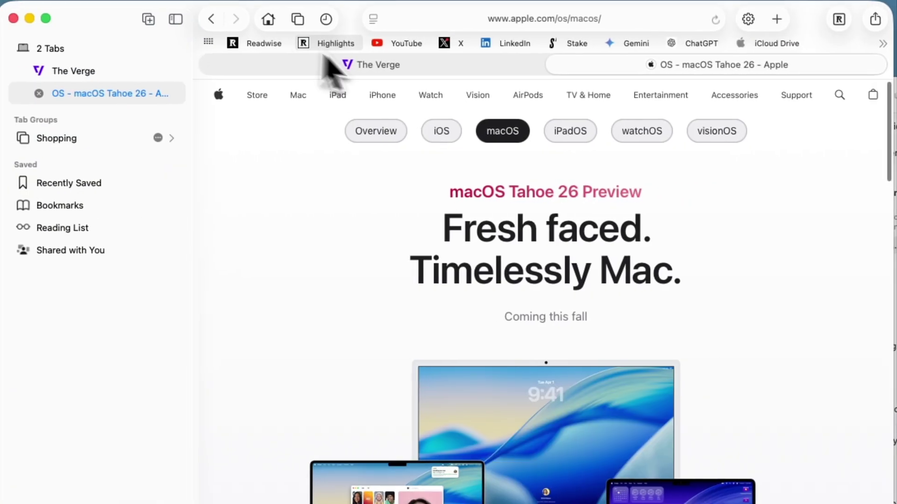
{"action": "double_click", "coordinate": [150, 28]}
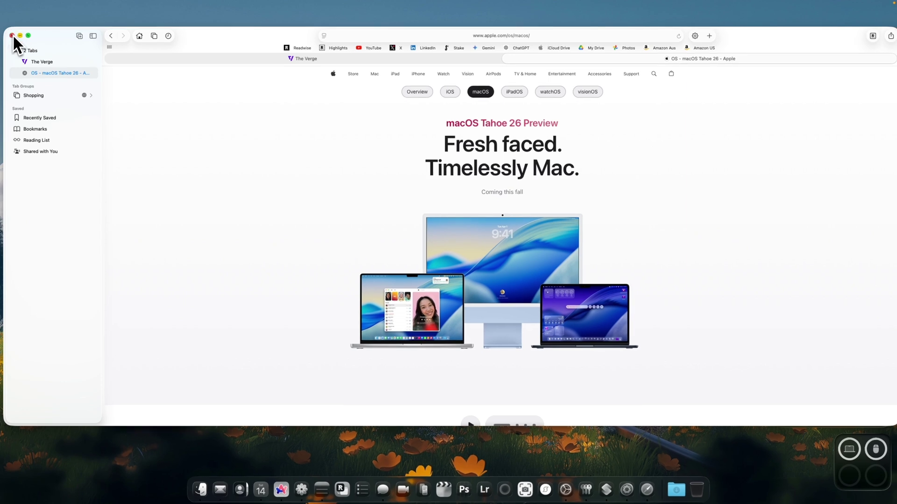
{"action": "left_click", "coordinate": [28, 35]}
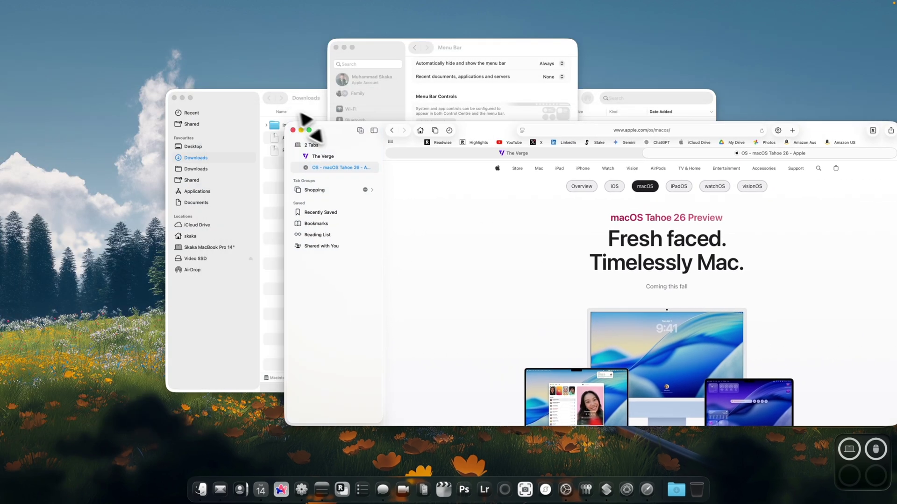
{"action": "left_click_drag", "start_coordinate": [359, 145], "coordinate": [221, 166]}
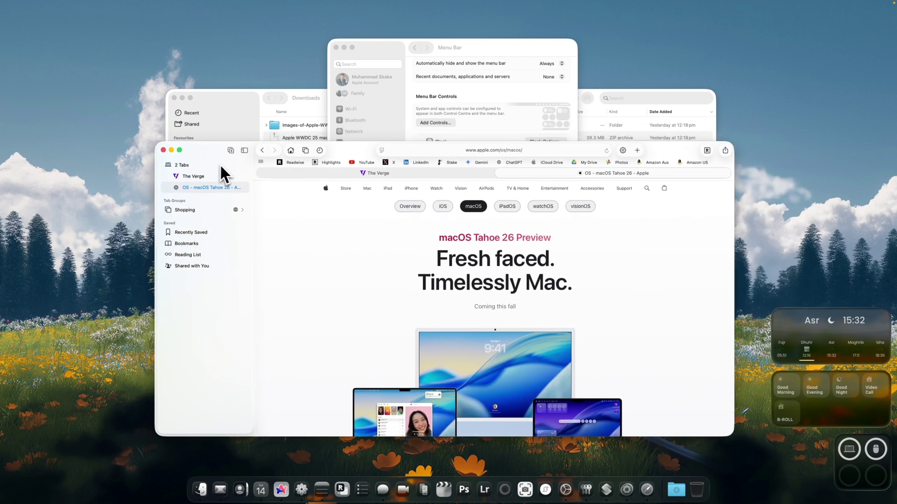
{"action": "left_click", "coordinate": [401, 53]}
Set 'Automatically hide and show the menu bar' to Never, then go to Apple Intelligence & Siri
{"action": "left_click", "coordinate": [553, 64]}
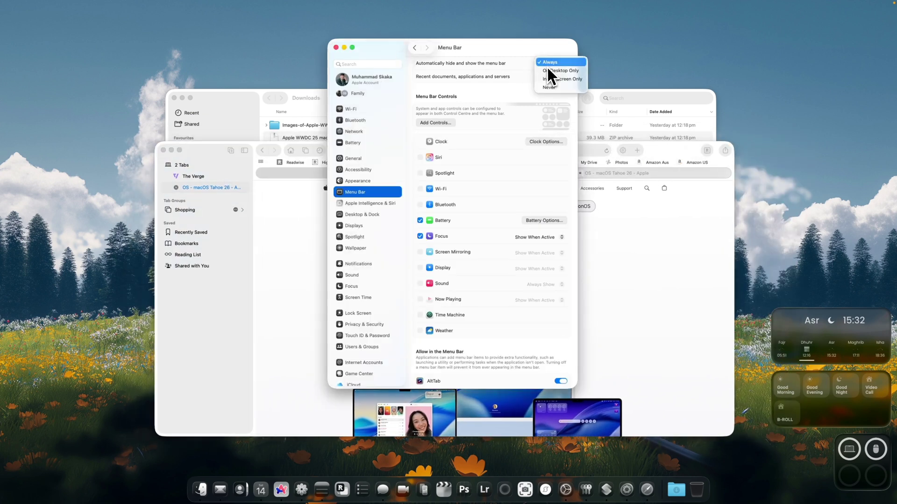
{"action": "left_click", "coordinate": [559, 88]}
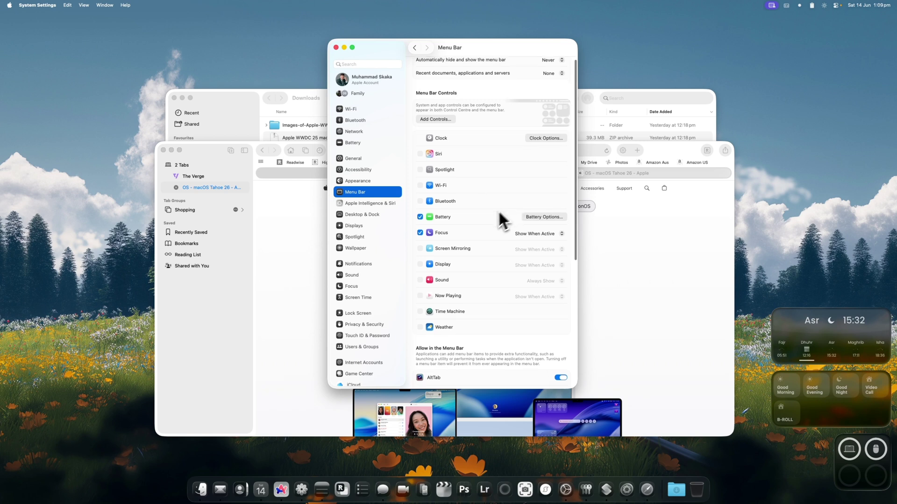
{"action": "scroll", "coordinate": [498, 209], "scroll_direction": "down", "scroll_amount": 3}
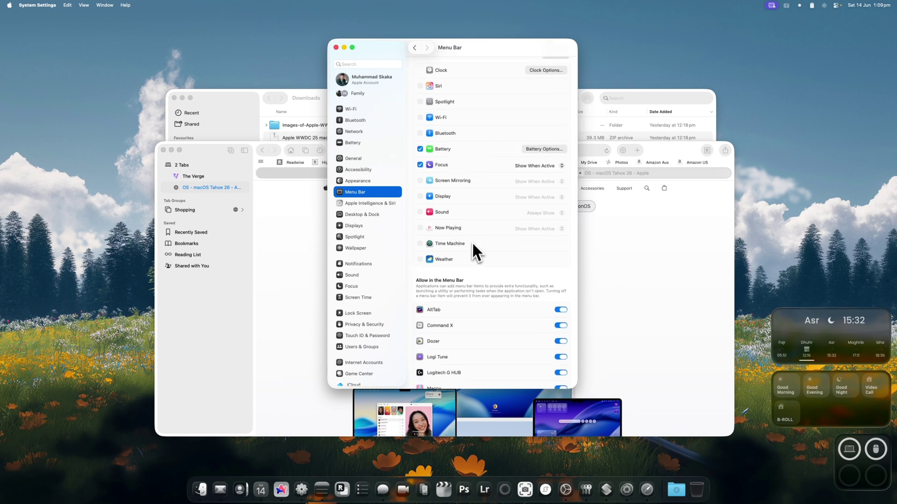
{"action": "scroll", "coordinate": [472, 233], "scroll_direction": "up", "scroll_amount": 3}
{"action": "left_click", "coordinate": [367, 203]}
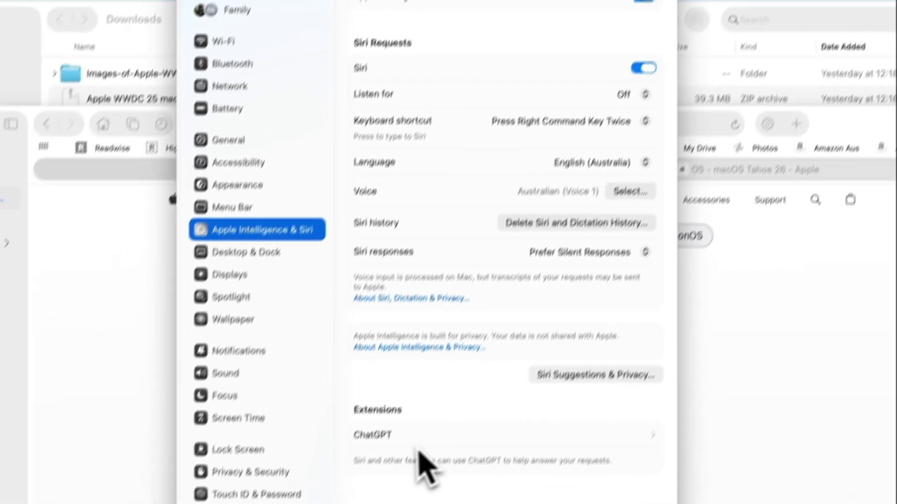
Look through the Wallpaper settings, then the General settings
{"action": "left_click", "coordinate": [265, 319]}
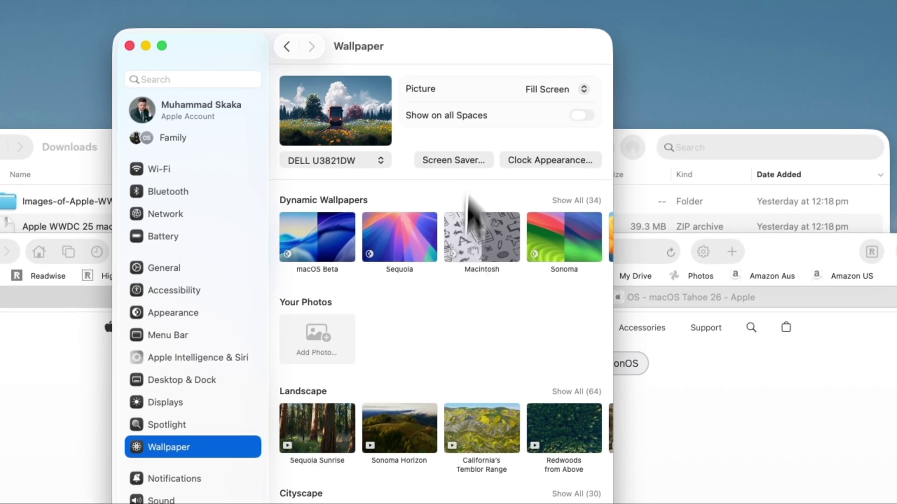
{"action": "scroll", "coordinate": [483, 373], "scroll_direction": "down", "scroll_amount": 10}
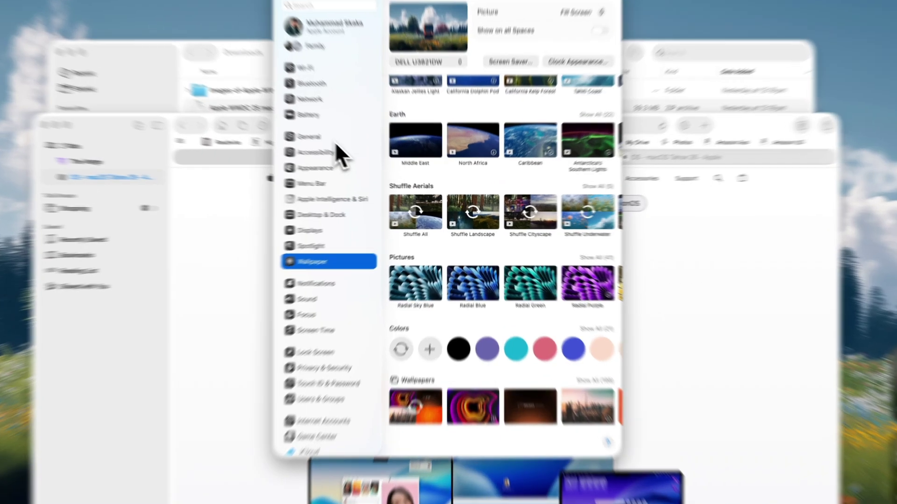
{"action": "left_click", "coordinate": [353, 158]}
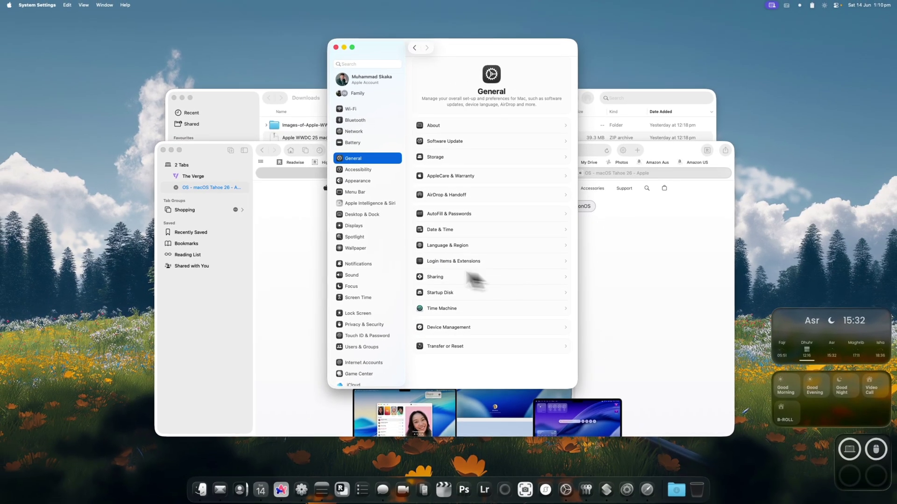
Check the Wi-Fi and Bluetooth panes, then minimize System Settings
{"action": "left_click", "coordinate": [369, 112]}
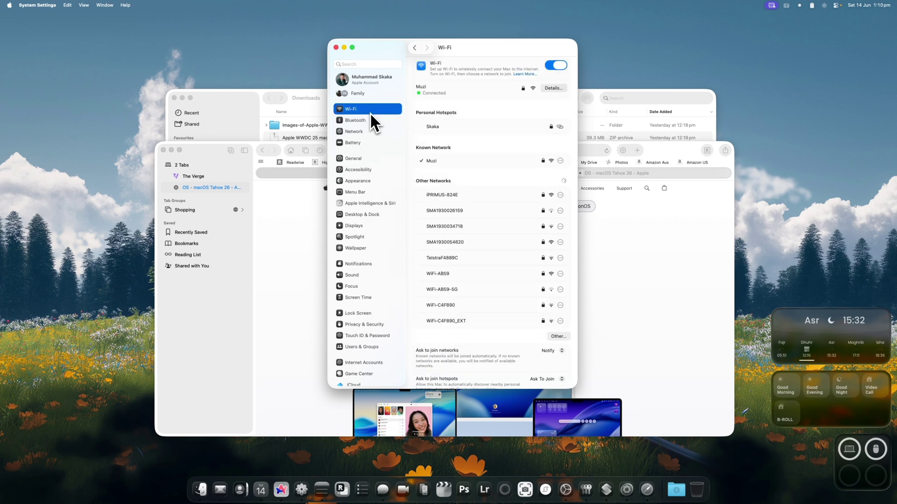
{"action": "left_click", "coordinate": [368, 121]}
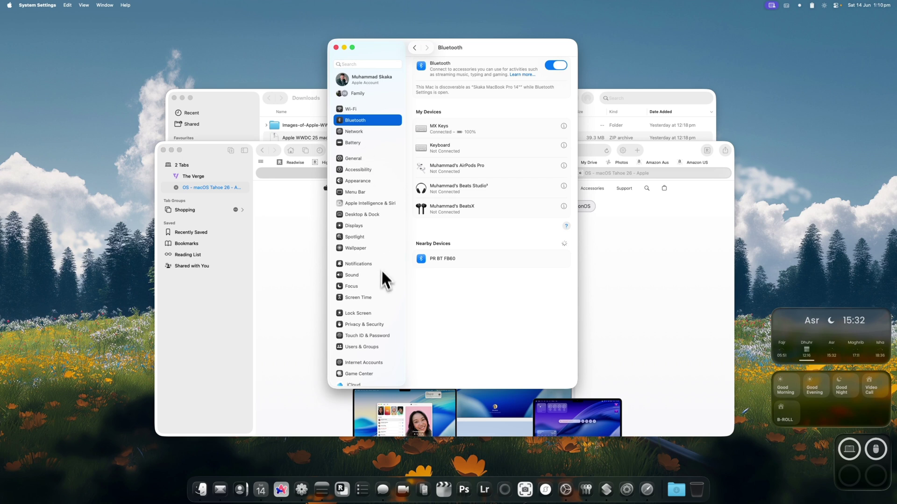
{"action": "left_click", "coordinate": [343, 47]}
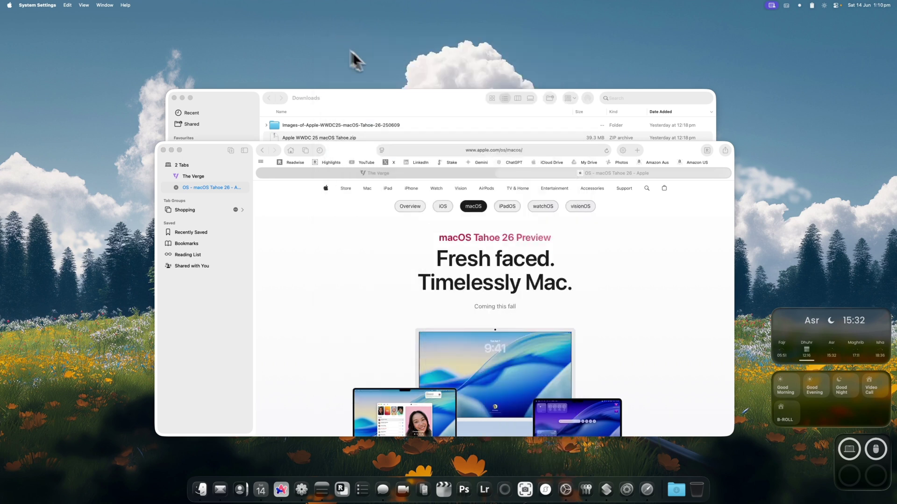
Clear the desktop and browse applications in Spotlight's Applications mode
{"action": "key", "text": "F11"}
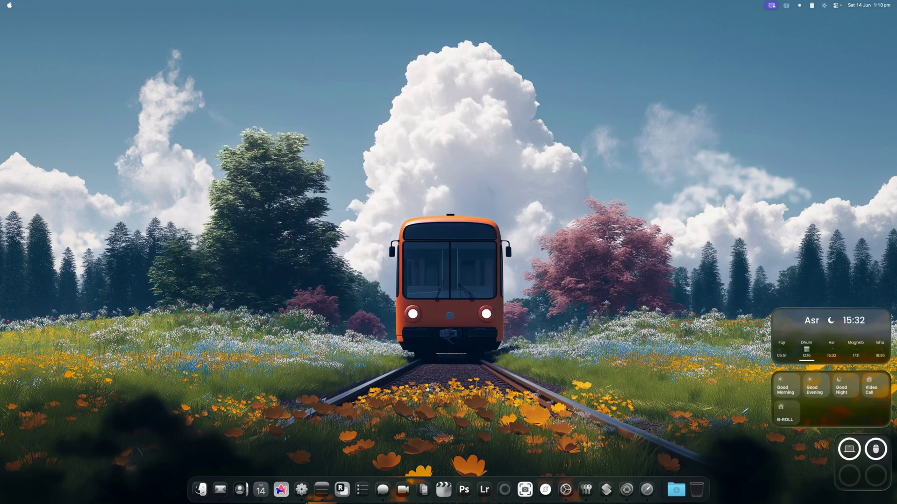
{"action": "key", "text": "super+space"}
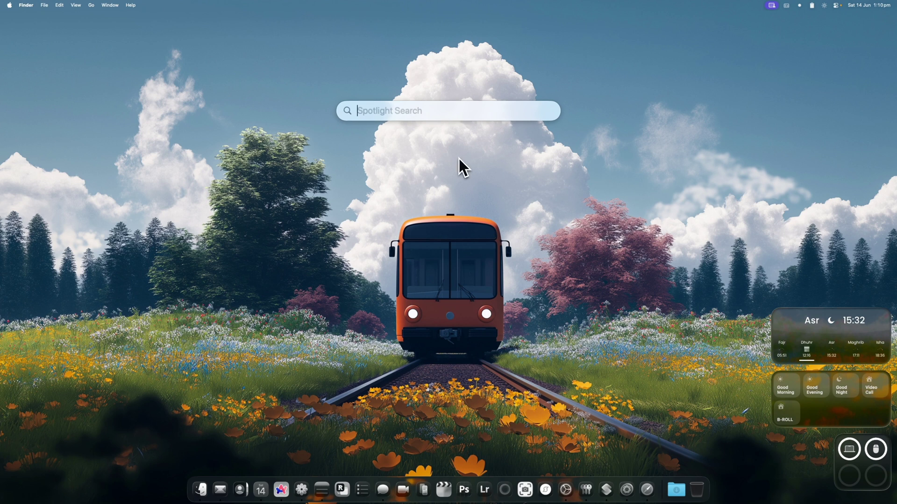
{"action": "mouse_move", "coordinate": [416, 106]}
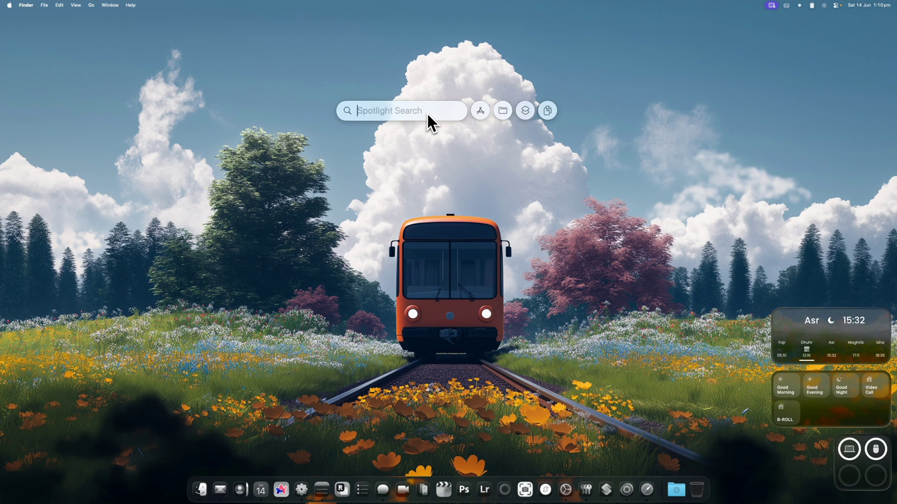
{"action": "left_click", "coordinate": [480, 110]}
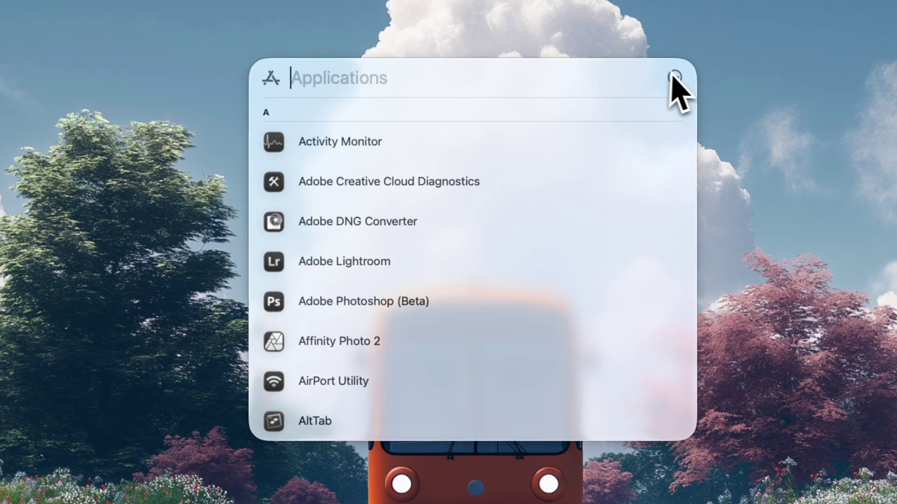
{"action": "scroll", "coordinate": [537, 206], "scroll_direction": "down", "scroll_amount": 5}
{"action": "scroll", "coordinate": [536, 206], "scroll_direction": "up", "scroll_amount": 5}
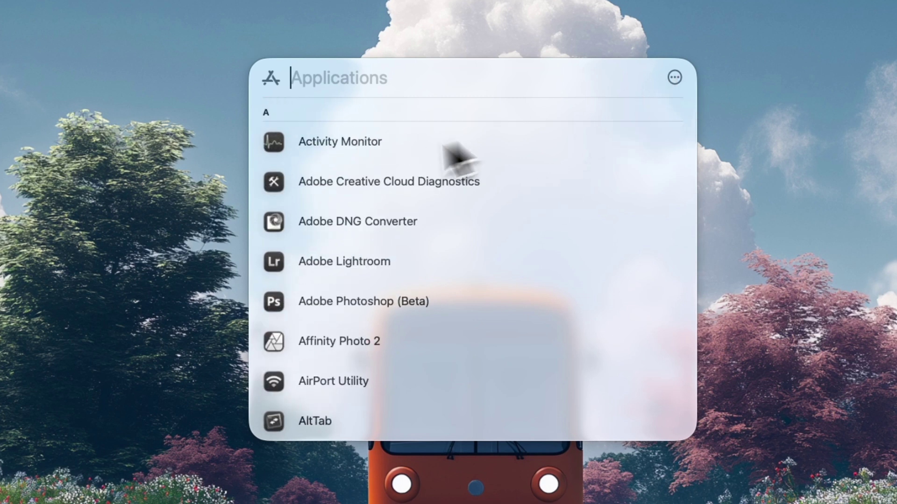
{"action": "scroll", "coordinate": [537, 257], "scroll_direction": "down", "scroll_amount": 10}
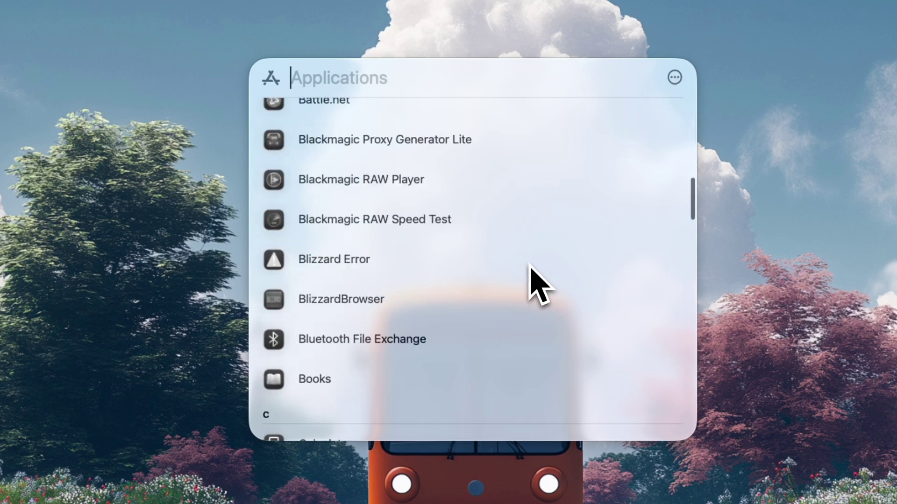
{"action": "scroll", "coordinate": [530, 266], "scroll_direction": "up", "scroll_amount": 10}
Try icon and category views, settle on List sorted by Name, then exit Applications mode
{"action": "left_click", "coordinate": [674, 78]}
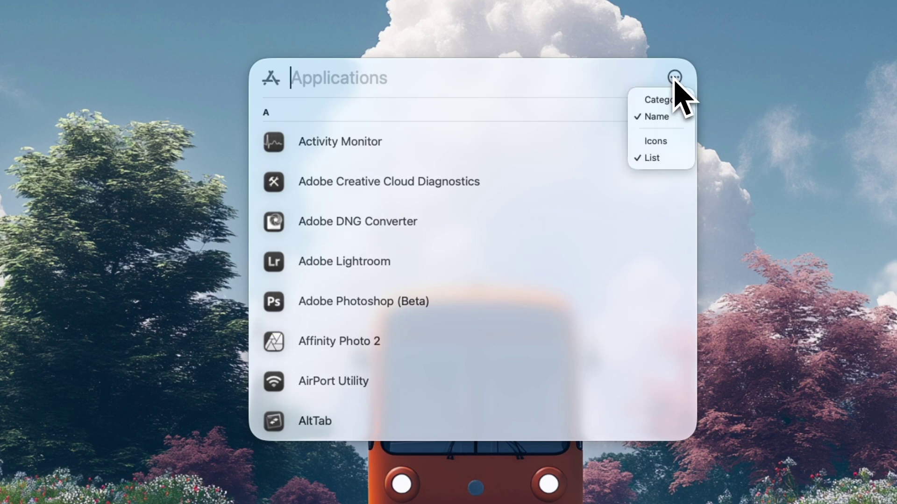
{"action": "left_click", "coordinate": [666, 142]}
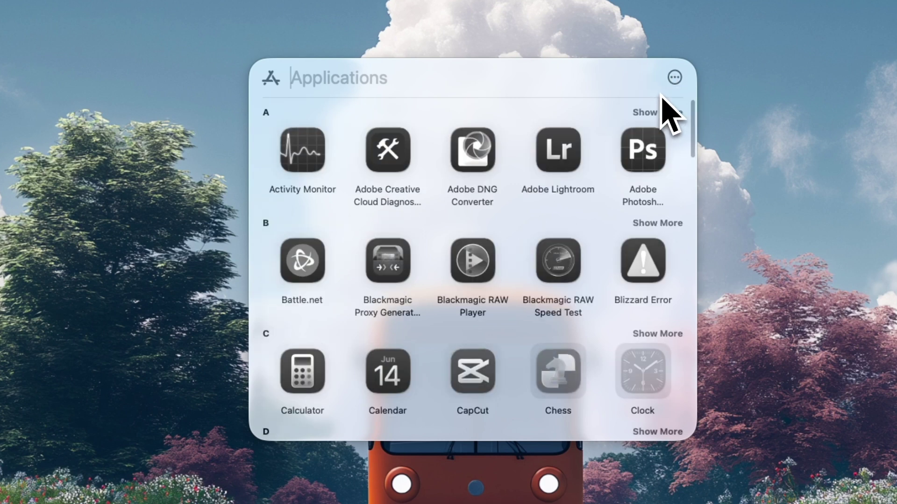
{"action": "left_click", "coordinate": [672, 80]}
{"action": "left_click", "coordinate": [667, 97]}
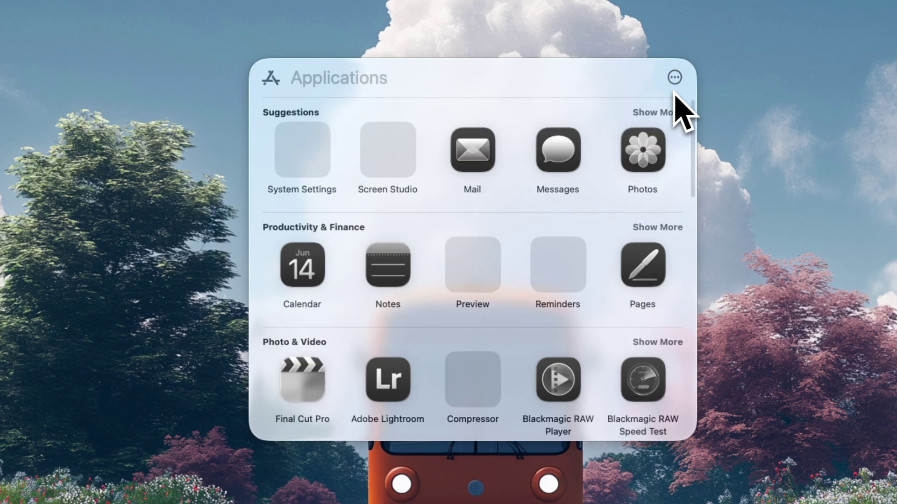
{"action": "left_click", "coordinate": [674, 78]}
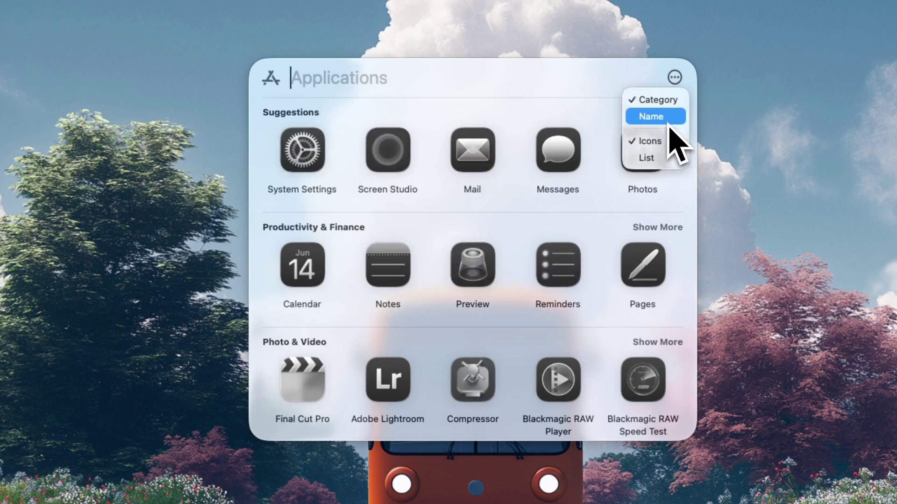
{"action": "left_click", "coordinate": [658, 158]}
{"action": "left_click", "coordinate": [674, 78]}
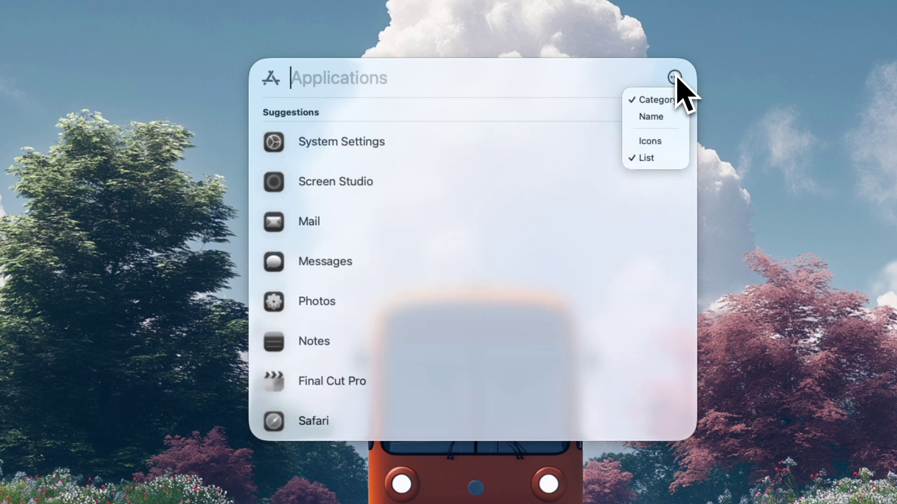
{"action": "left_click", "coordinate": [653, 117]}
{"action": "left_click", "coordinate": [267, 80]}
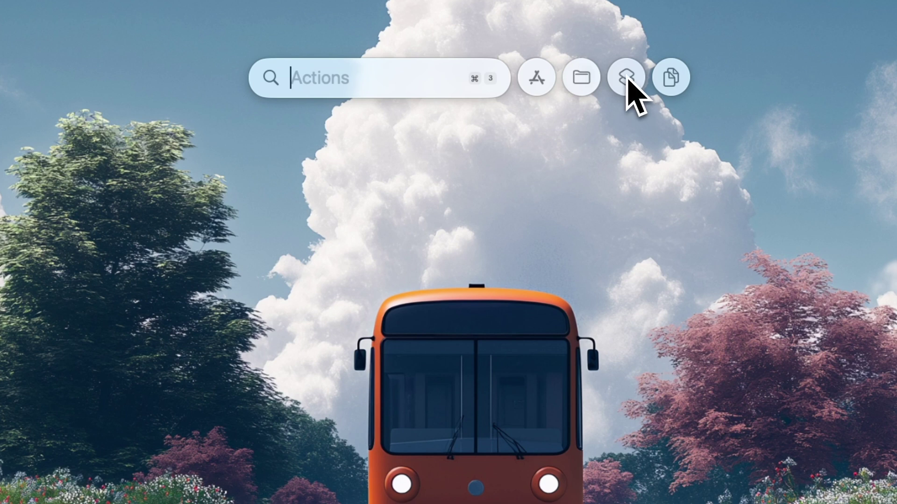
{"action": "type", "text": "send Email"}
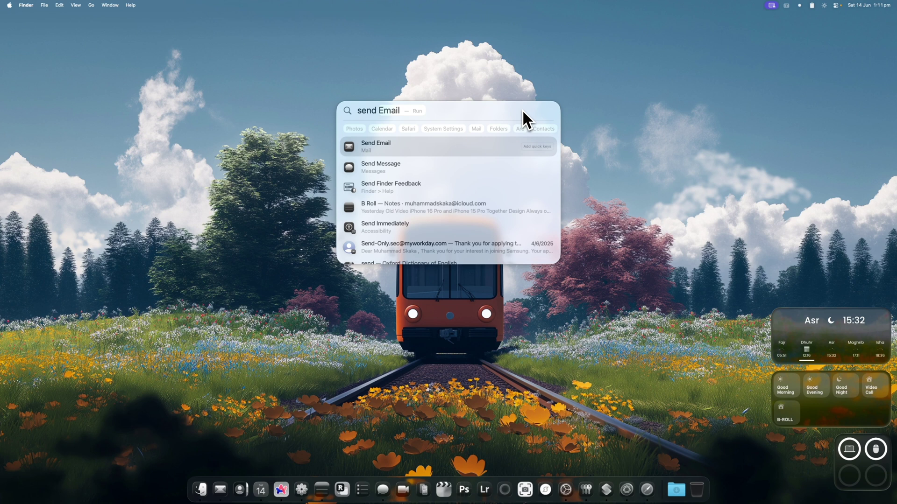
{"action": "key", "text": "super+2"}
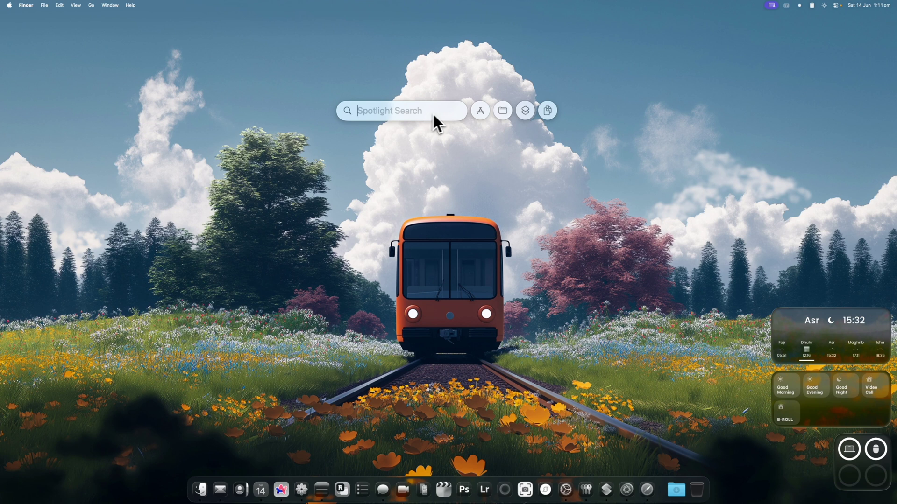
View the four recently copied items in Spotlight's Clipboard history, then close Spotlight with Esc
{"action": "left_click", "coordinate": [552, 112]}
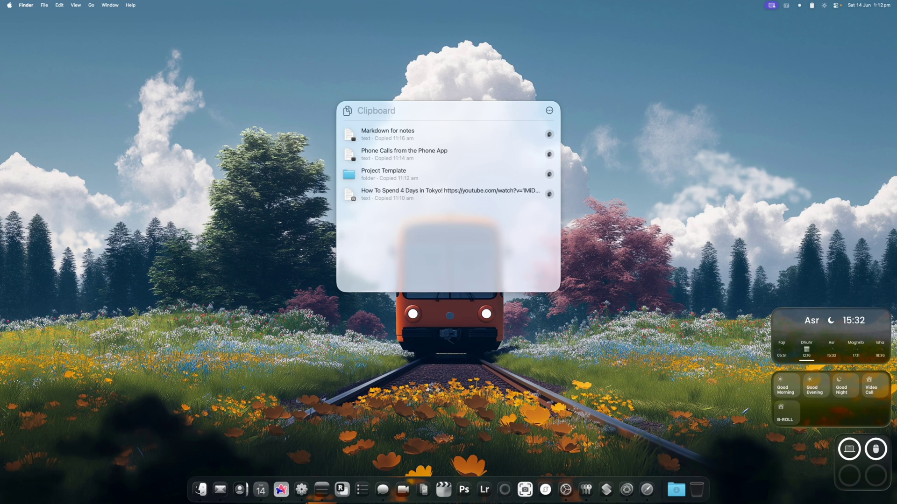
{"action": "key", "text": "Escape"}
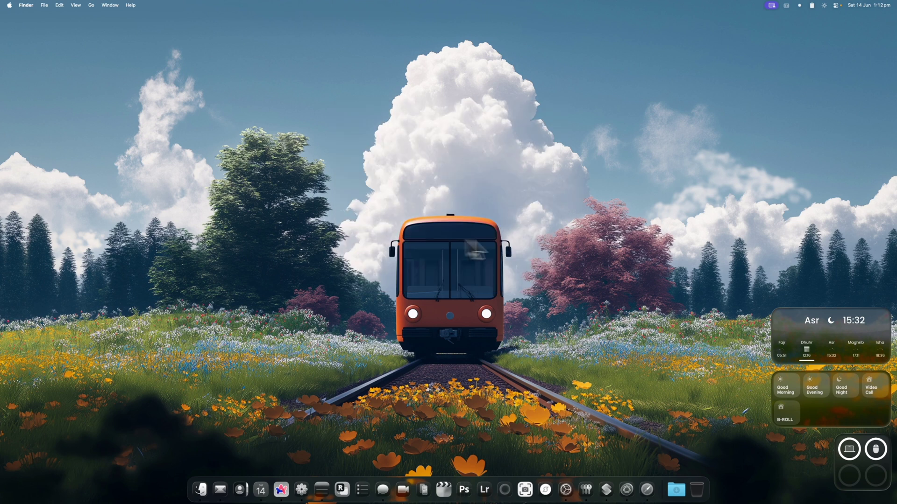
Use Customize Folder to give the Photos folder the yellow colour and hot beverage symbol
{"action": "right_click", "coordinate": [844, 30]}
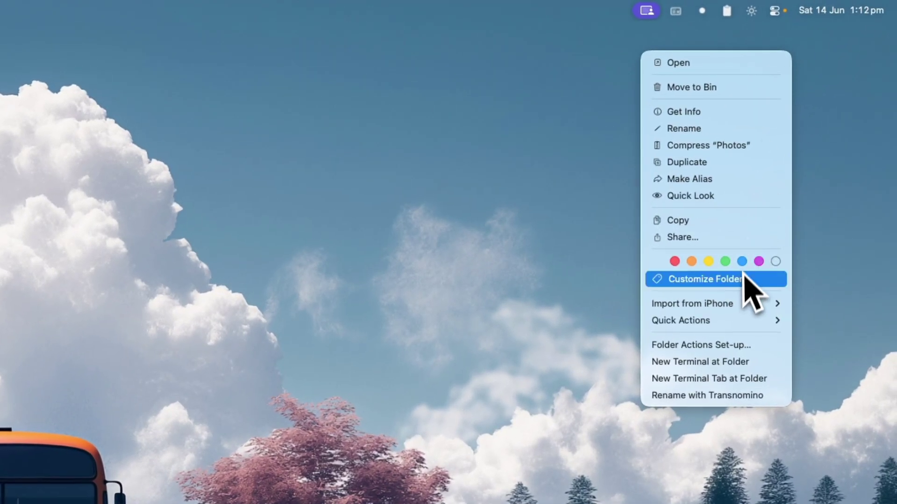
{"action": "left_click", "coordinate": [743, 279]}
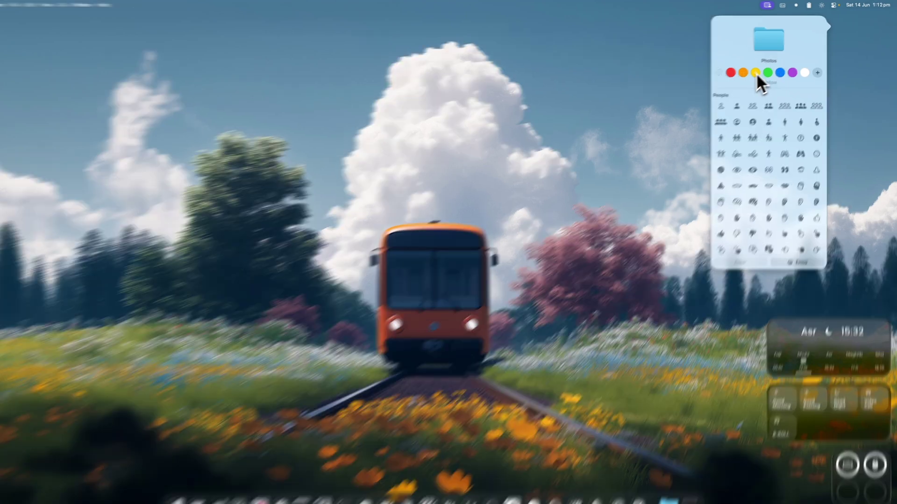
{"action": "left_click", "coordinate": [760, 70]}
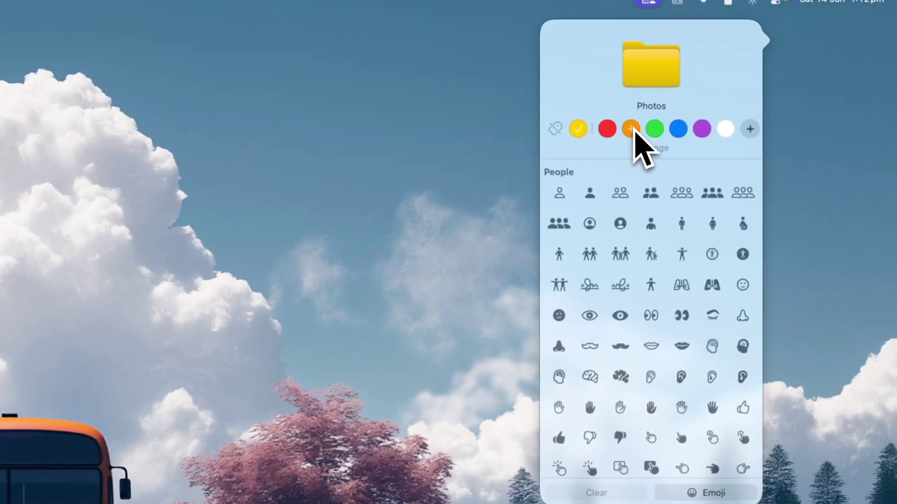
{"action": "scroll", "coordinate": [695, 355], "scroll_direction": "down", "scroll_amount": 1}
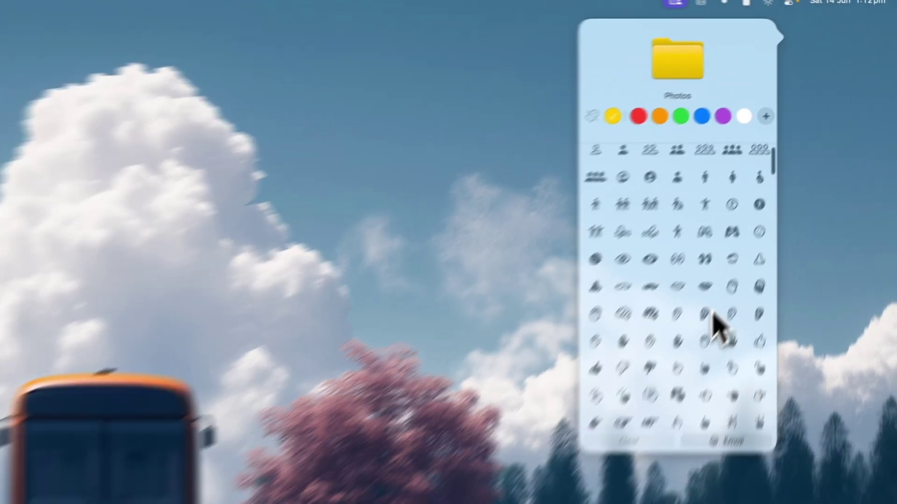
{"action": "scroll", "coordinate": [715, 327], "scroll_direction": "down", "scroll_amount": 10}
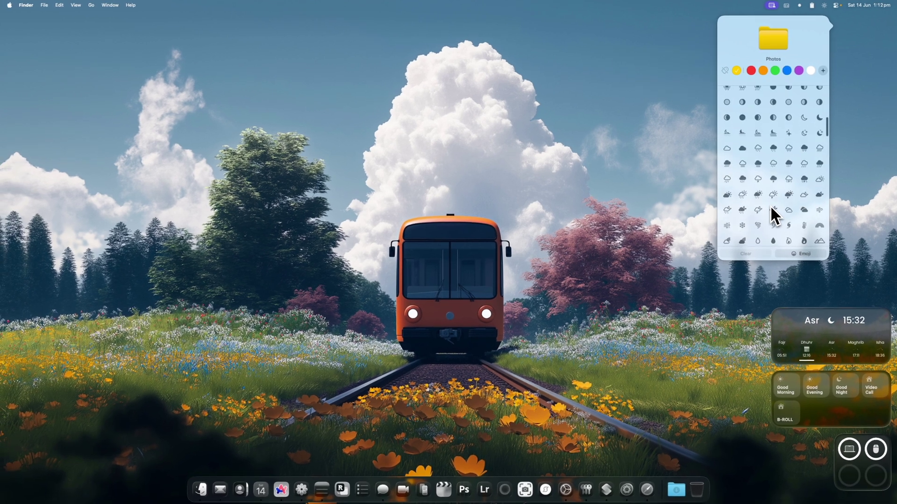
{"action": "scroll", "coordinate": [771, 207], "scroll_direction": "down", "scroll_amount": 6}
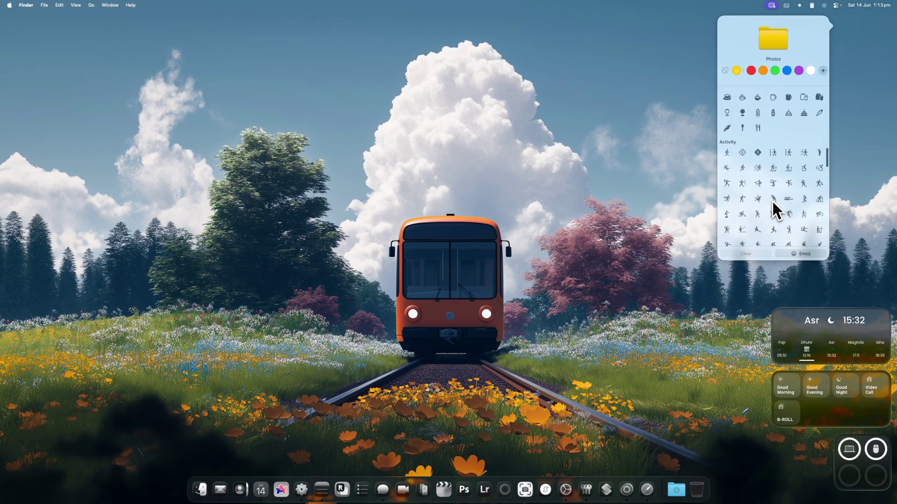
{"action": "scroll", "coordinate": [771, 199], "scroll_direction": "up", "scroll_amount": 1}
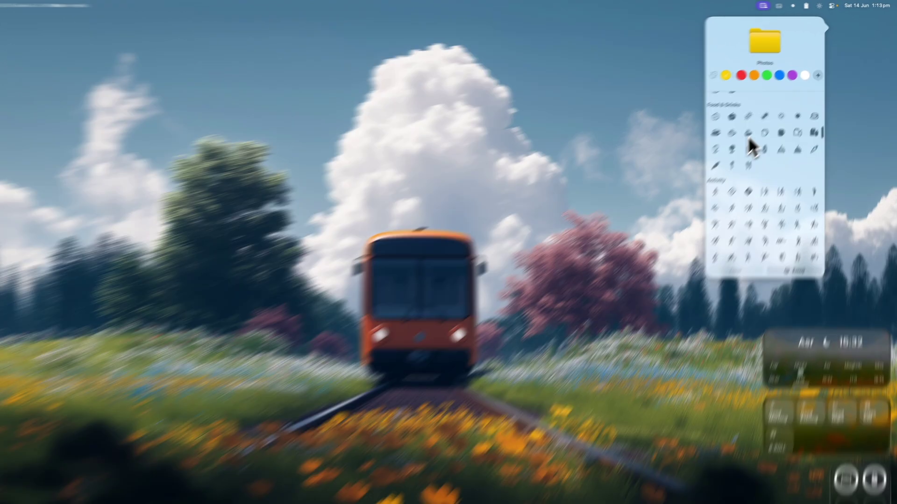
{"action": "left_click", "coordinate": [757, 124]}
{"action": "left_click", "coordinate": [462, 274]}
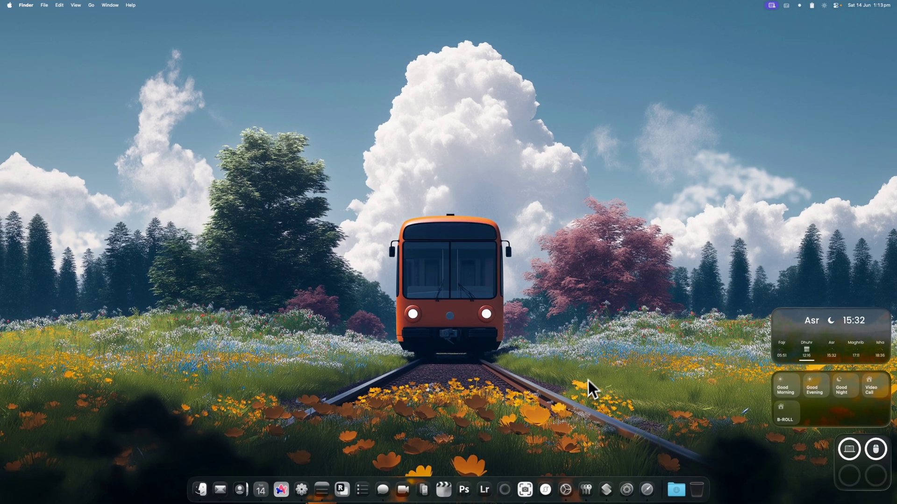
Open the Shortcuts Gallery from the Dock and centre its window
{"action": "left_click", "coordinate": [609, 493]}
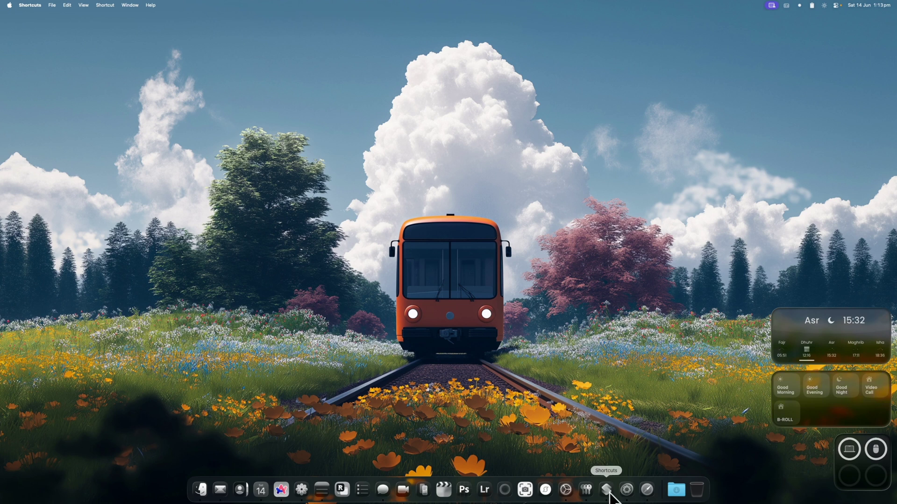
{"action": "right_click", "coordinate": [606, 487]}
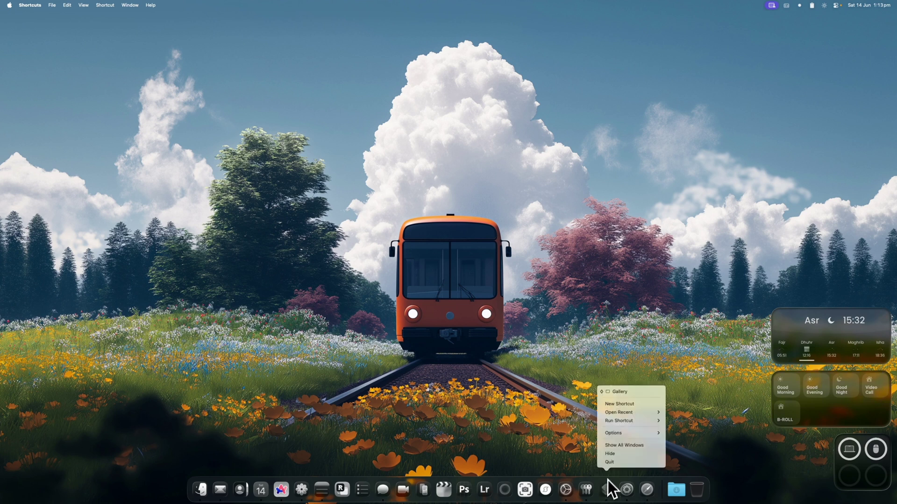
{"action": "left_click", "coordinate": [616, 392]}
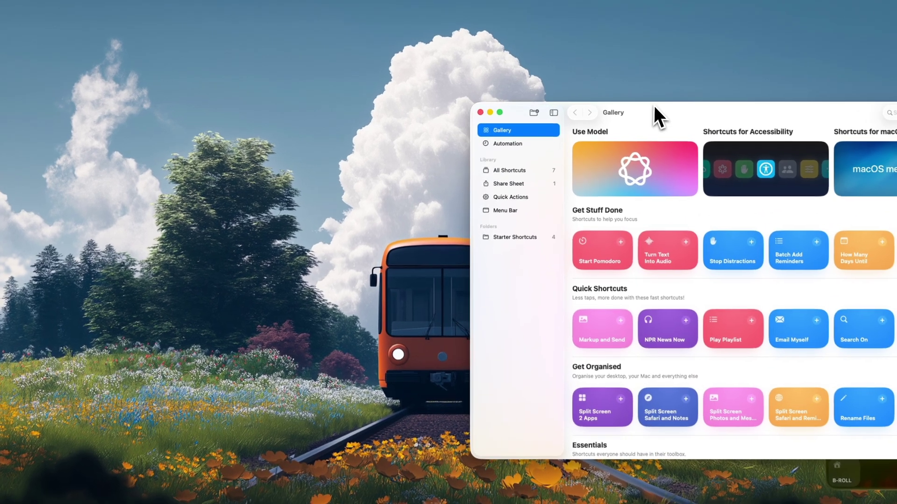
{"action": "left_click_drag", "start_coordinate": [654, 112], "coordinate": [409, 68]}
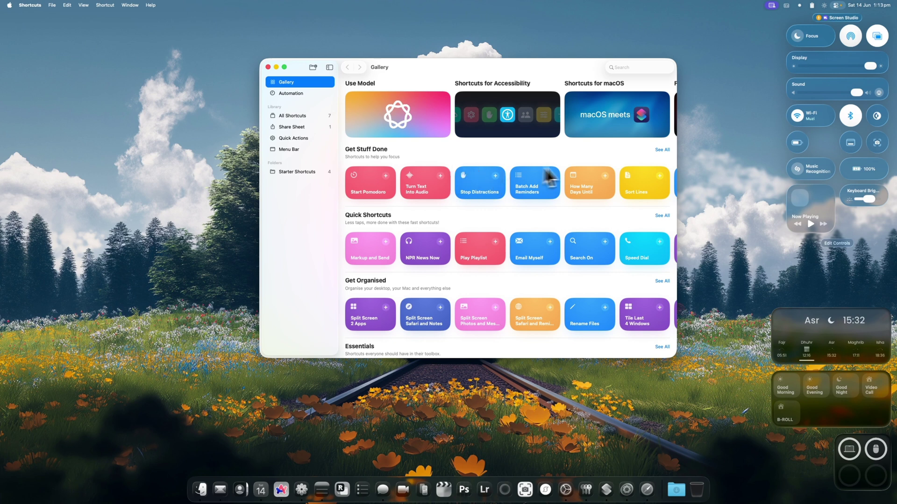
Glance at Automation, show All Shortcuts with the seven saved shortcuts, then put the window away
{"action": "left_click", "coordinate": [592, 151]}
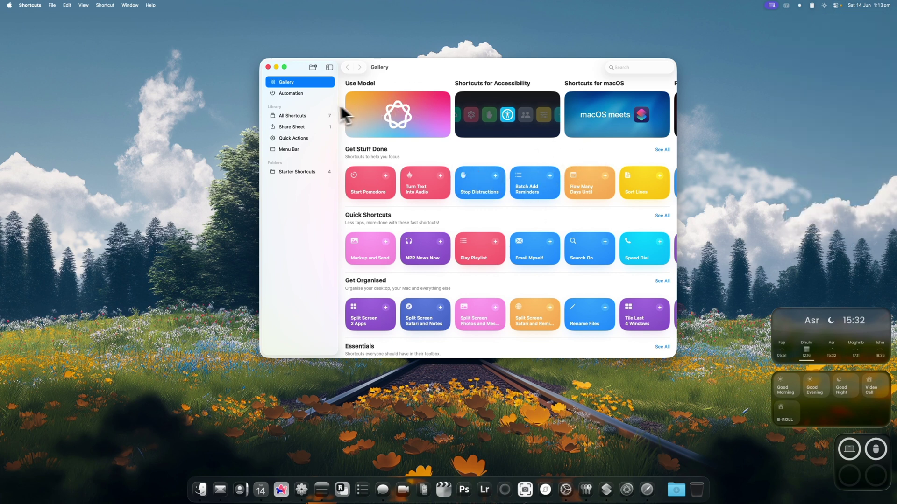
{"action": "left_click", "coordinate": [306, 93]}
{"action": "left_click", "coordinate": [305, 115]}
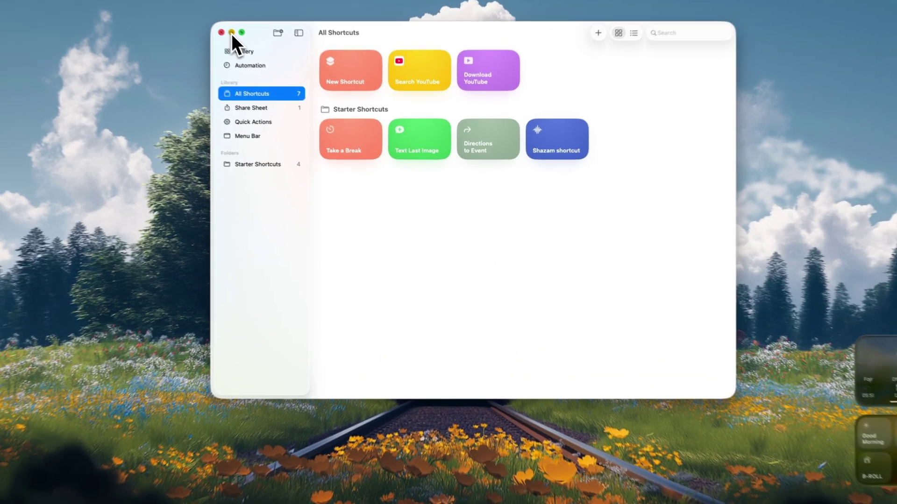
{"action": "left_click", "coordinate": [276, 67]}
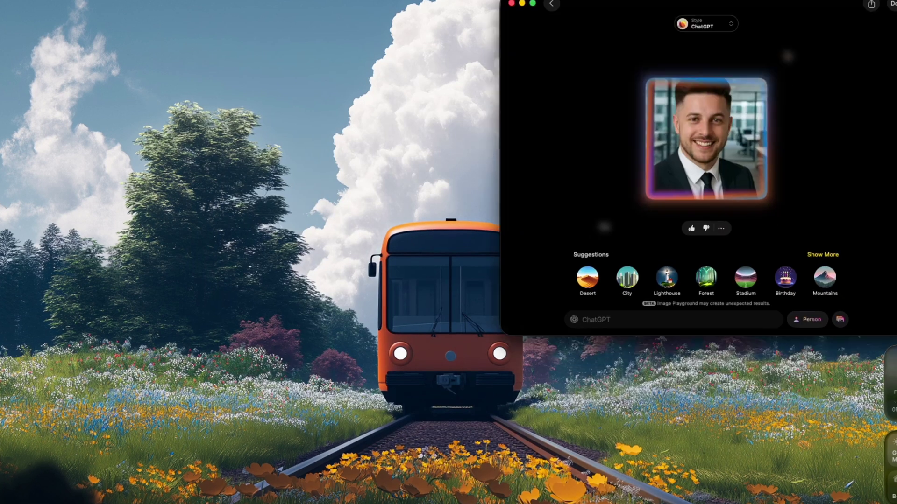
Centre the Image Playground window and keep the ChatGPT style
{"action": "left_click_drag", "start_coordinate": [777, 6], "coordinate": [533, 54]}
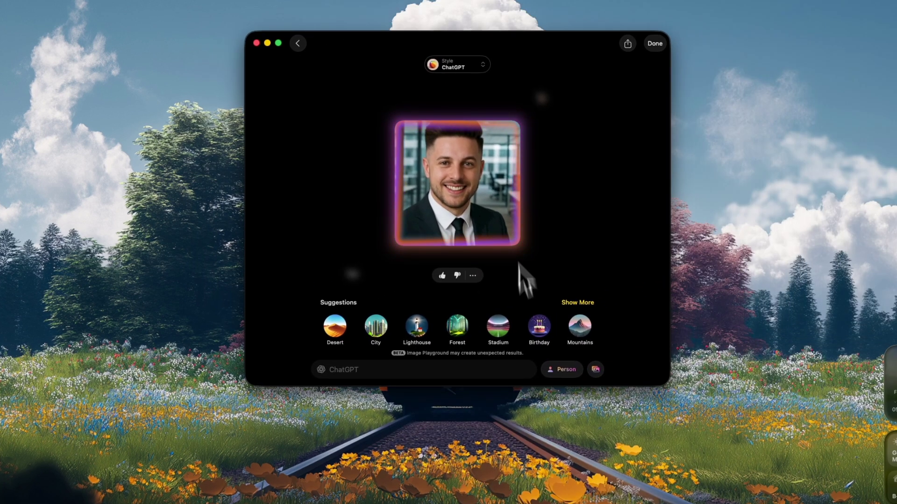
{"action": "left_click", "coordinate": [474, 67]}
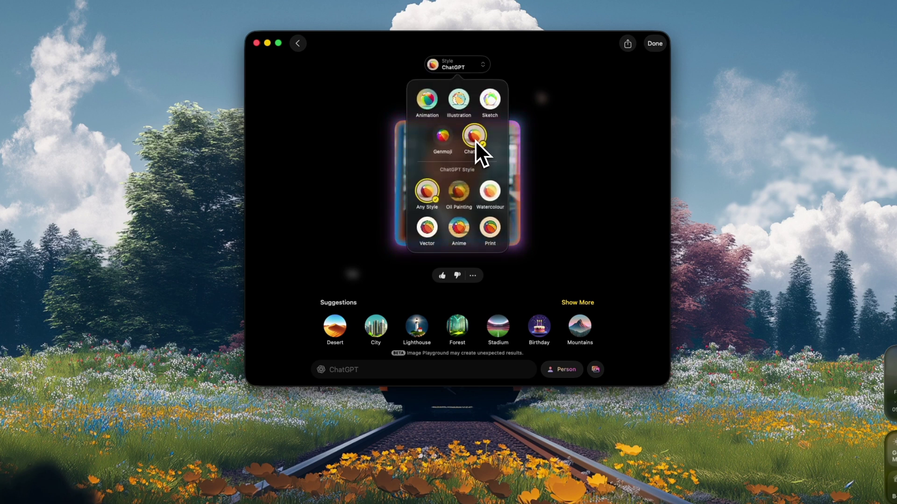
{"action": "left_click", "coordinate": [593, 159]}
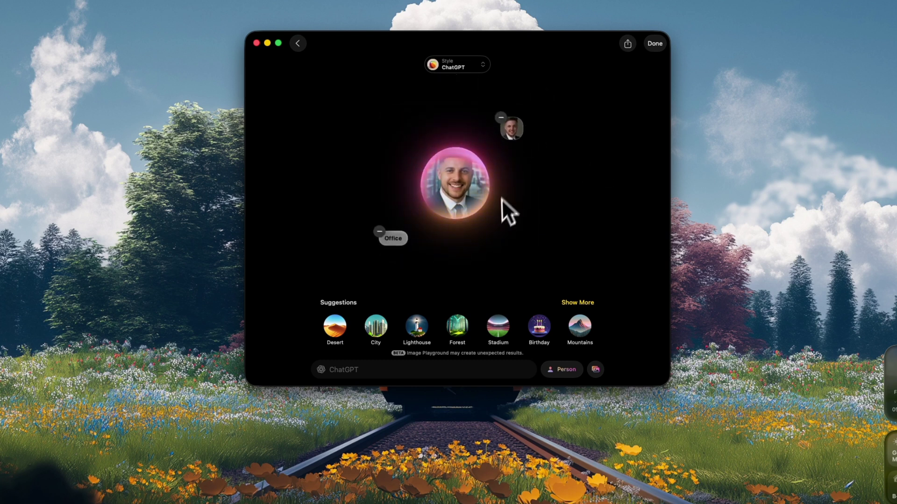
Regenerate the portrait with the added description 'in car', then switch to Safari
{"action": "left_click", "coordinate": [382, 368]}
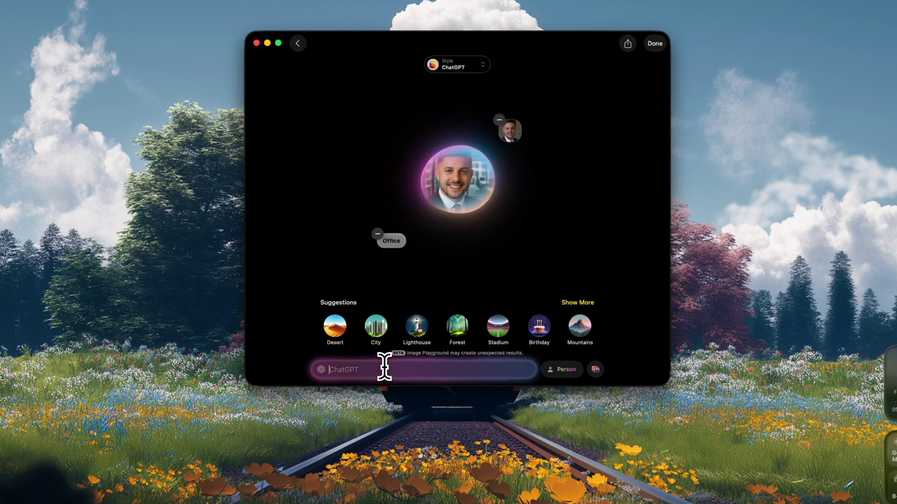
{"action": "type", "text": "in car"}
{"action": "key", "text": "Return"}
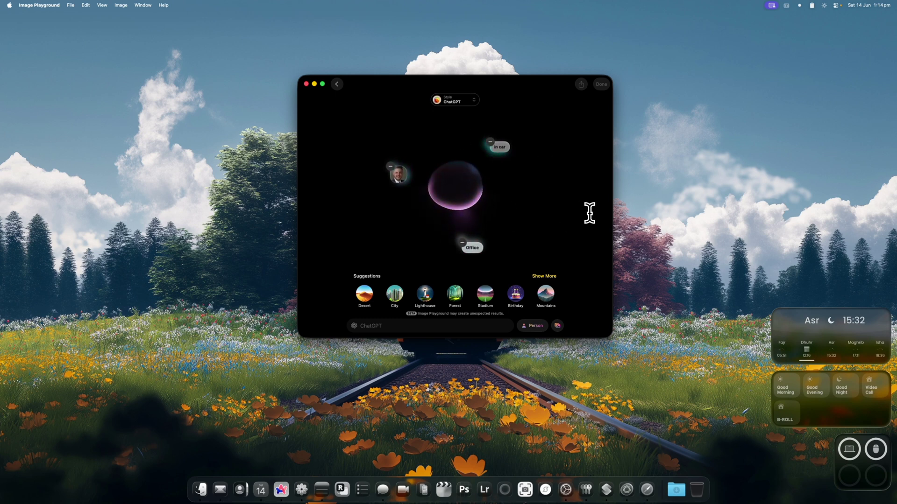
{"action": "left_click", "coordinate": [647, 489]}
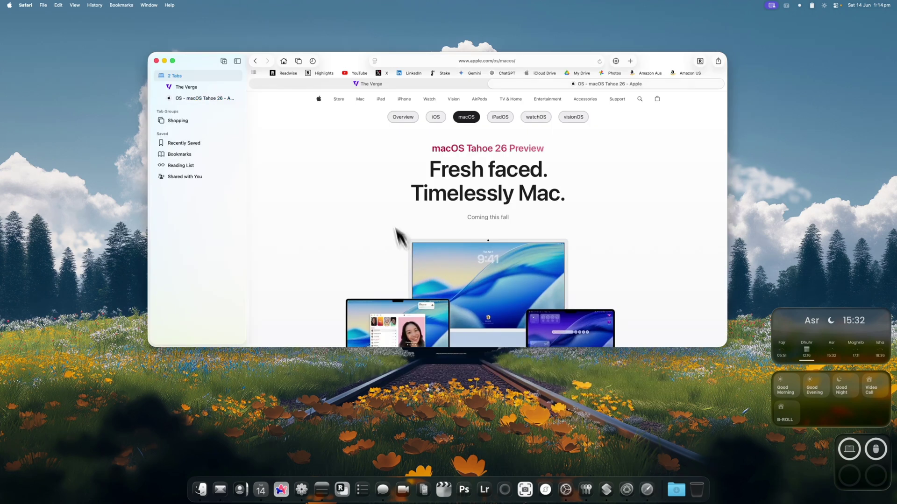
Nudge Safari's macOS Tahoe 26 window, then minimize it to reveal Image Playground
{"action": "left_click_drag", "start_coordinate": [353, 55], "coordinate": [376, 49]}
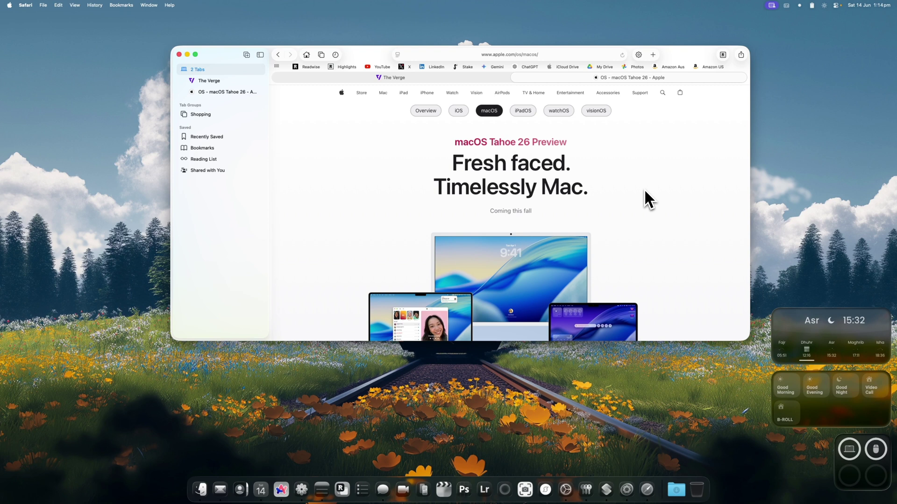
{"action": "left_click", "coordinate": [187, 54]}
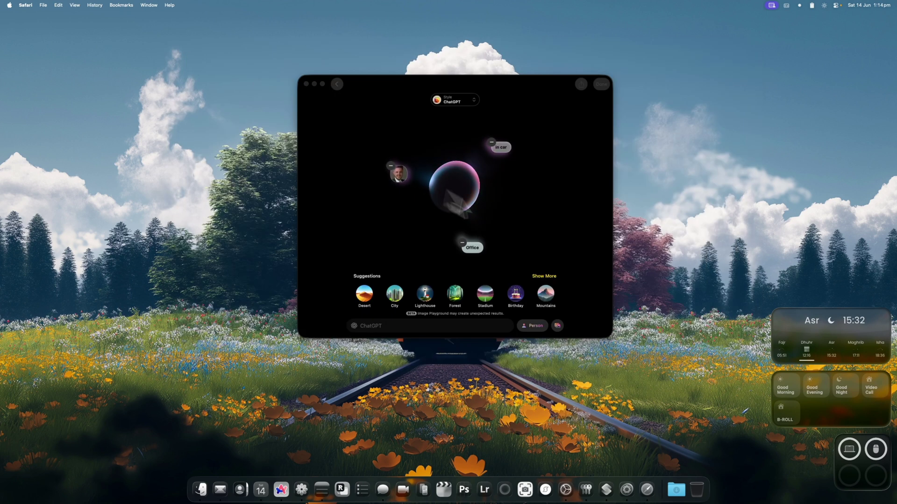